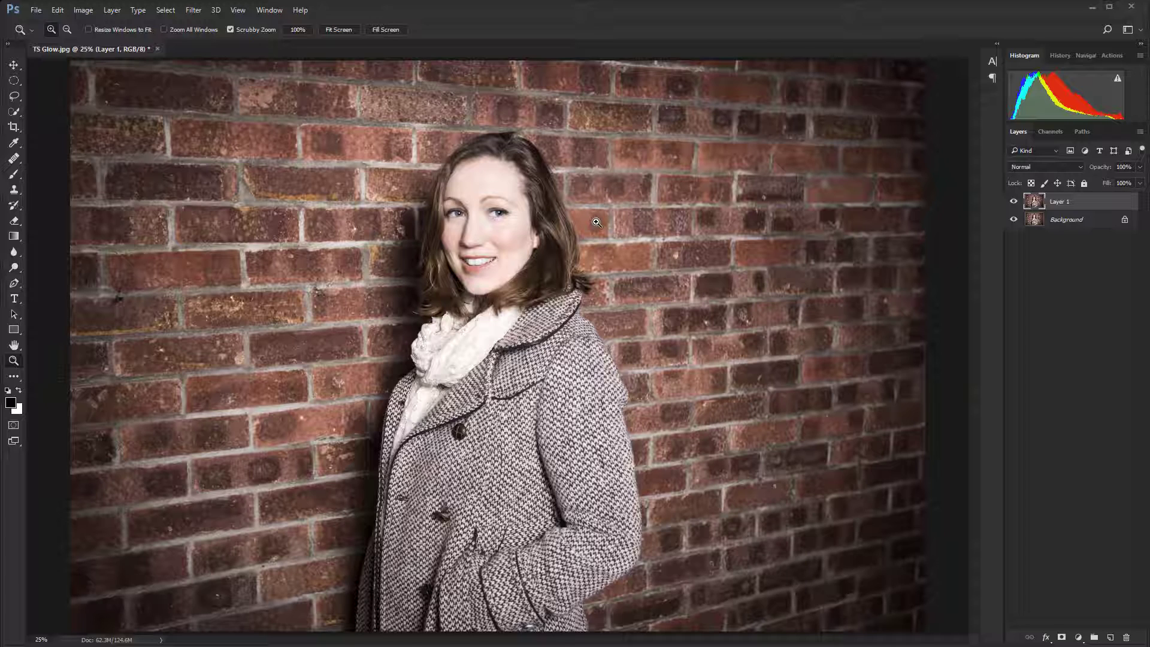
Make a wide elliptical selection about 55 cm by 12.6 cm around the woman's head and invert it
key("m")
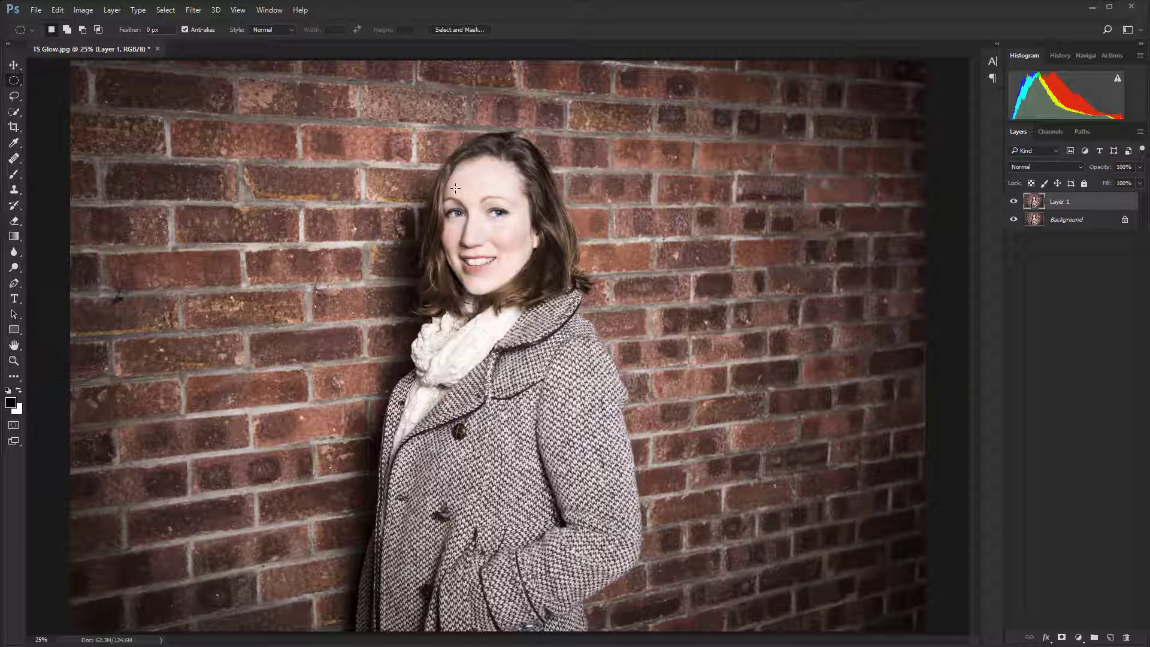
key("shift+m")
key("shift+m")
key("shift+m")
key("shift+m")
key("shift+m")
key("shift+m")
left_click_drag(47, 154, 999, 340)
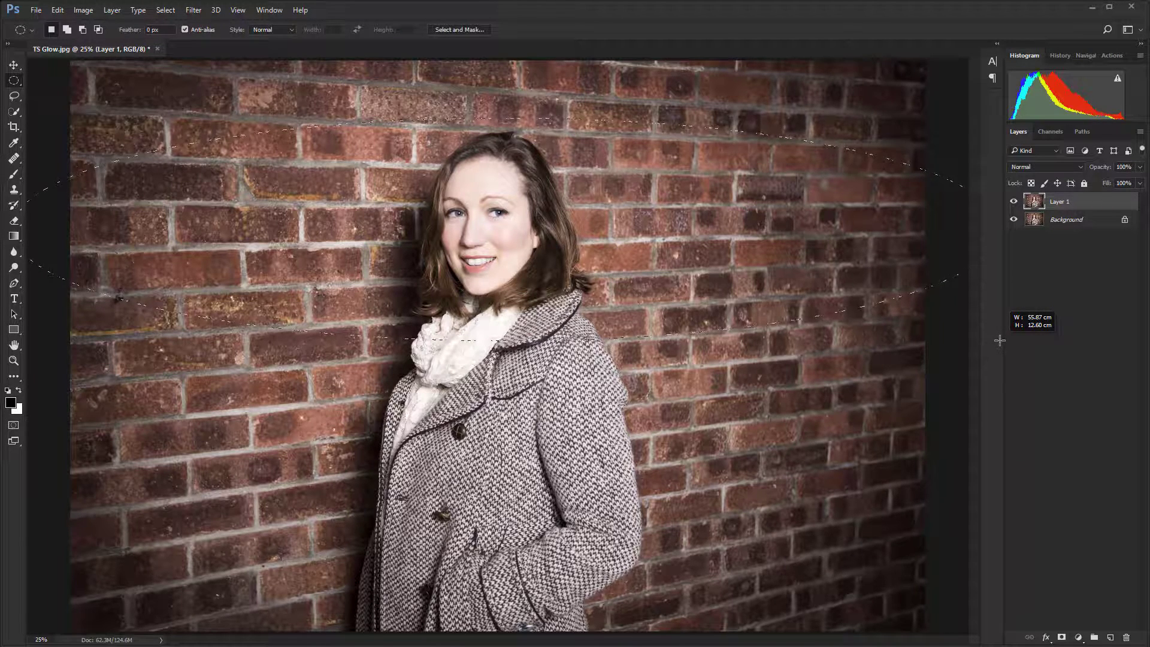
mouse_move(1000, 340)
left_mouse_down()
mouse_move(897, 356)
mouse_move(999, 343)
mouse_move(984, 345)
left_mouse_up()
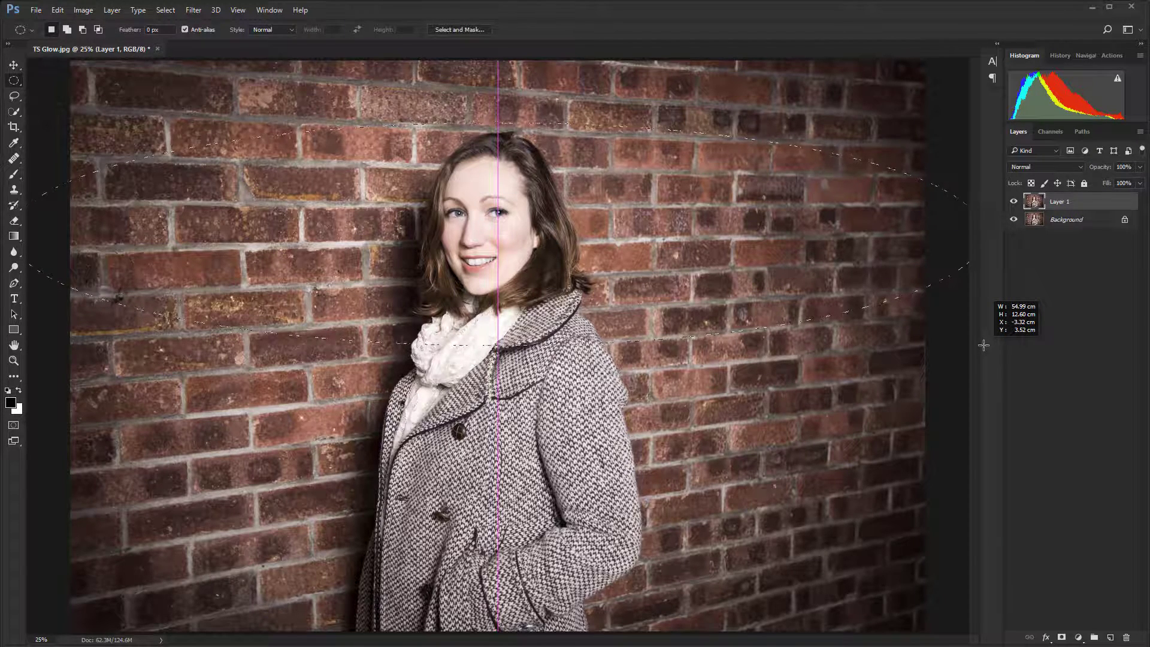
left_click_drag(984, 346, 983, 345)
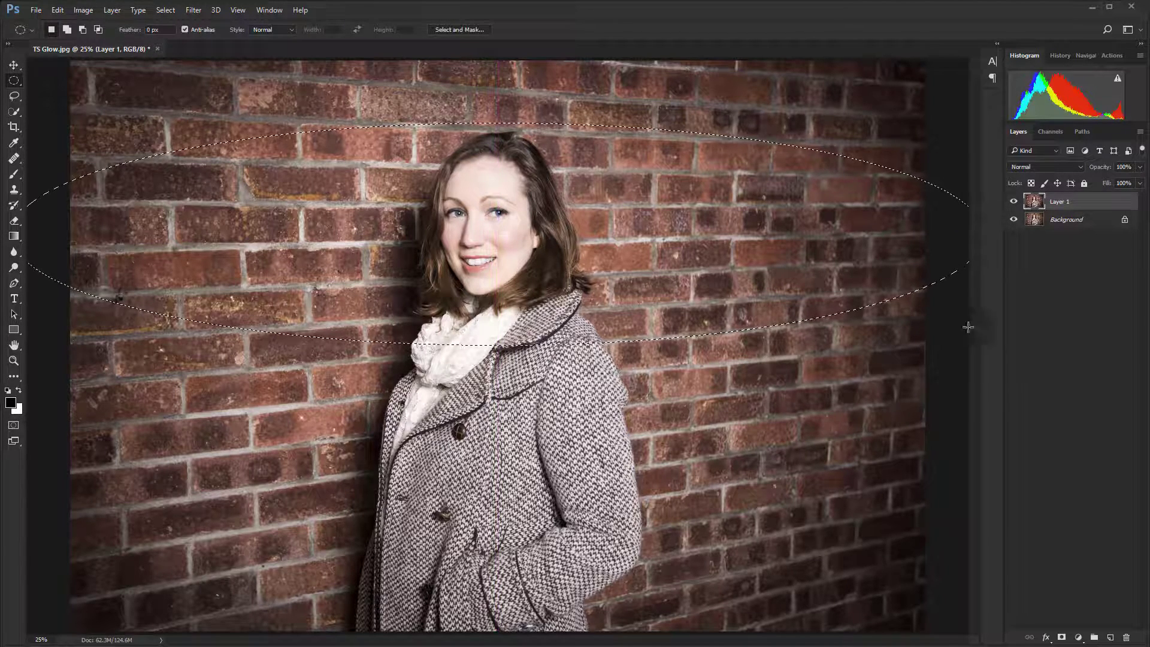
key("ctrl+shift+i")
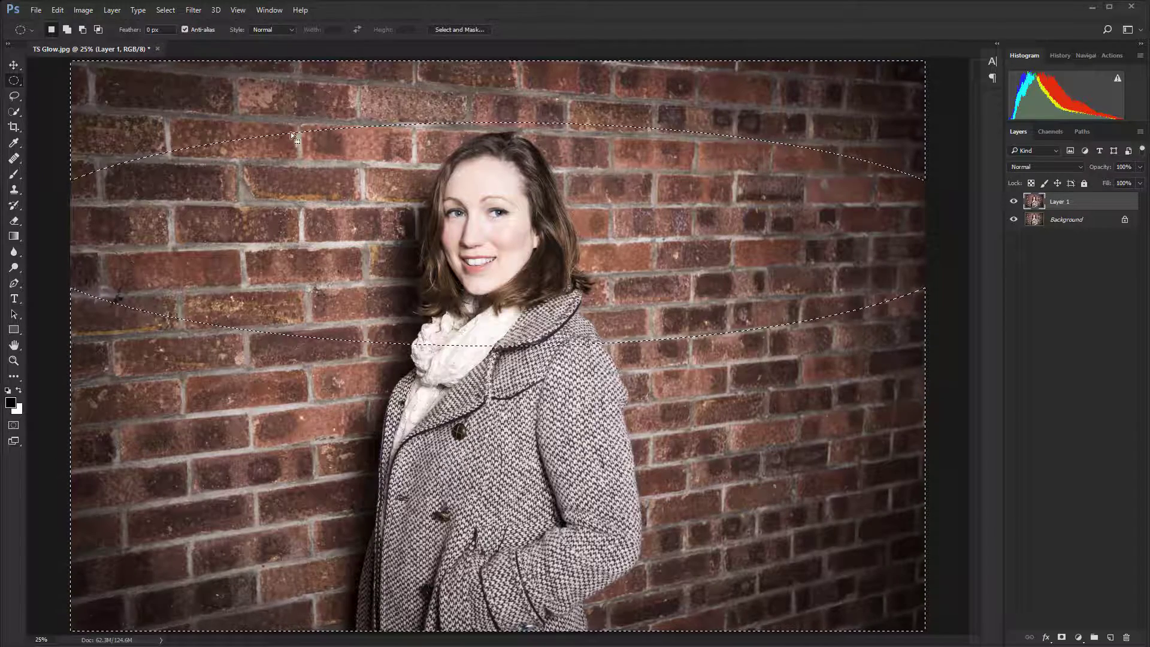
Open Select and Mask for the inverted selection and set its feather to 300 px
left_click(165, 9)
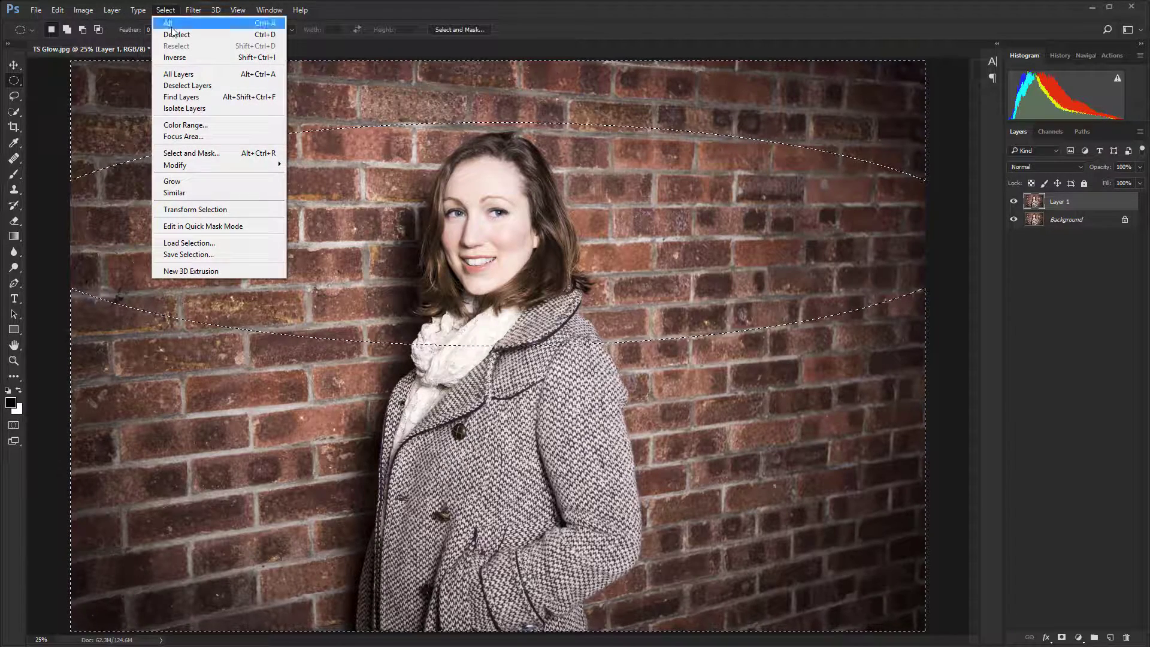
left_click(213, 153)
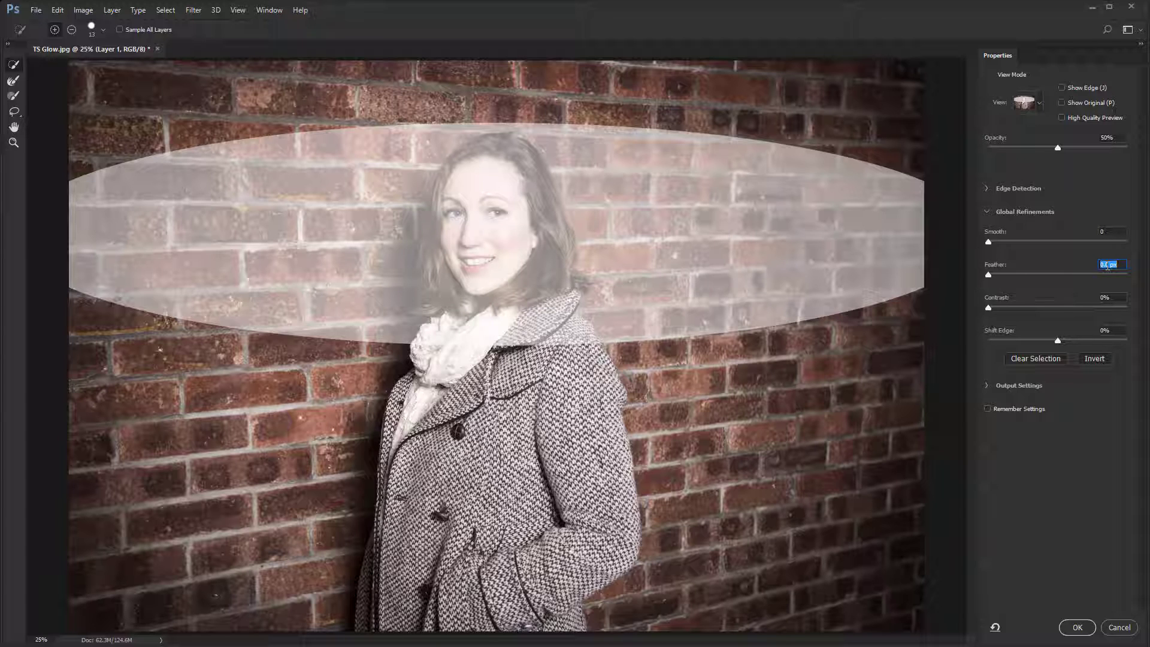
left_click_drag(1107, 268, 1094, 265)
type("300")
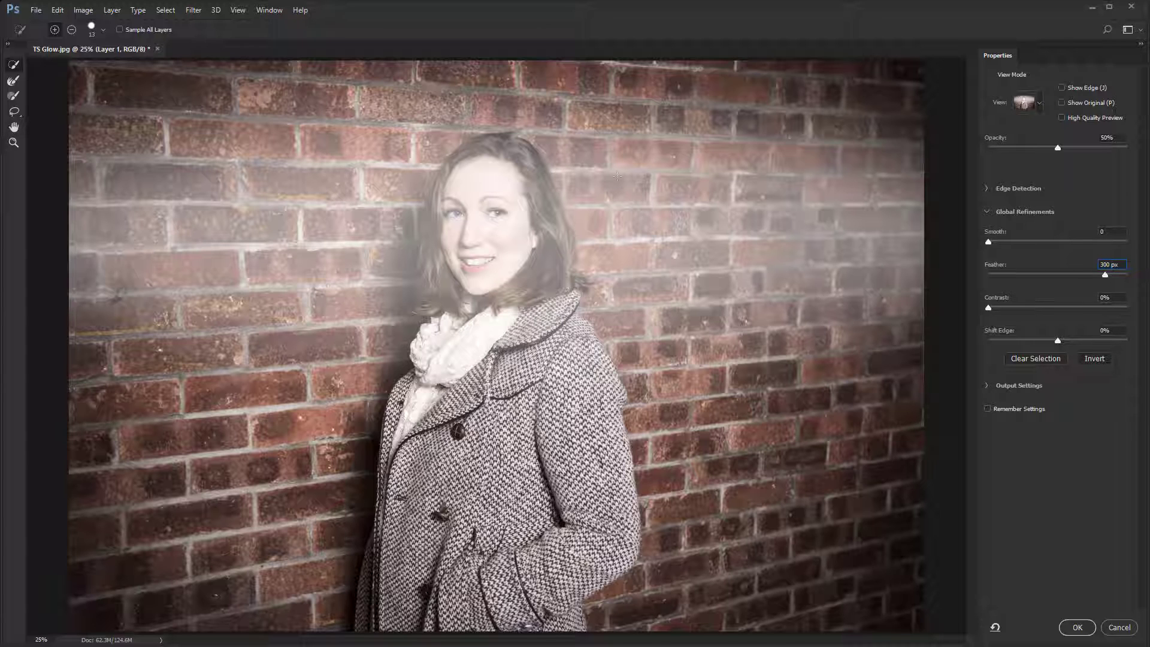
Preview the feathered selection with the On Layers and Overlay view modes
left_click(1037, 104)
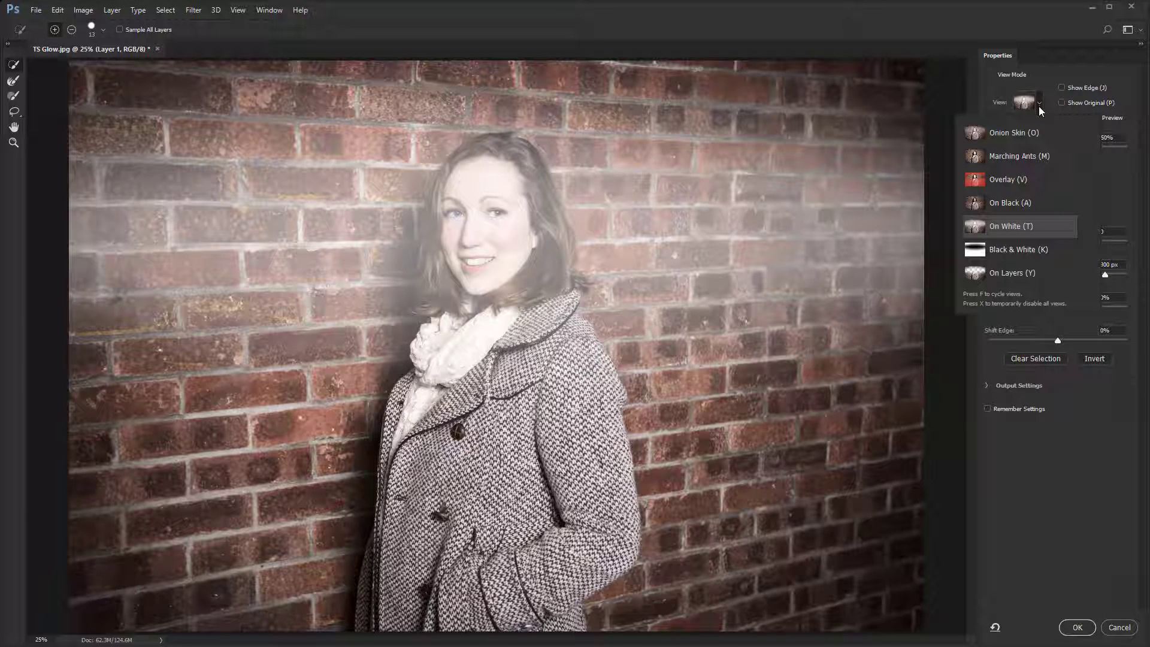
left_click(1026, 274)
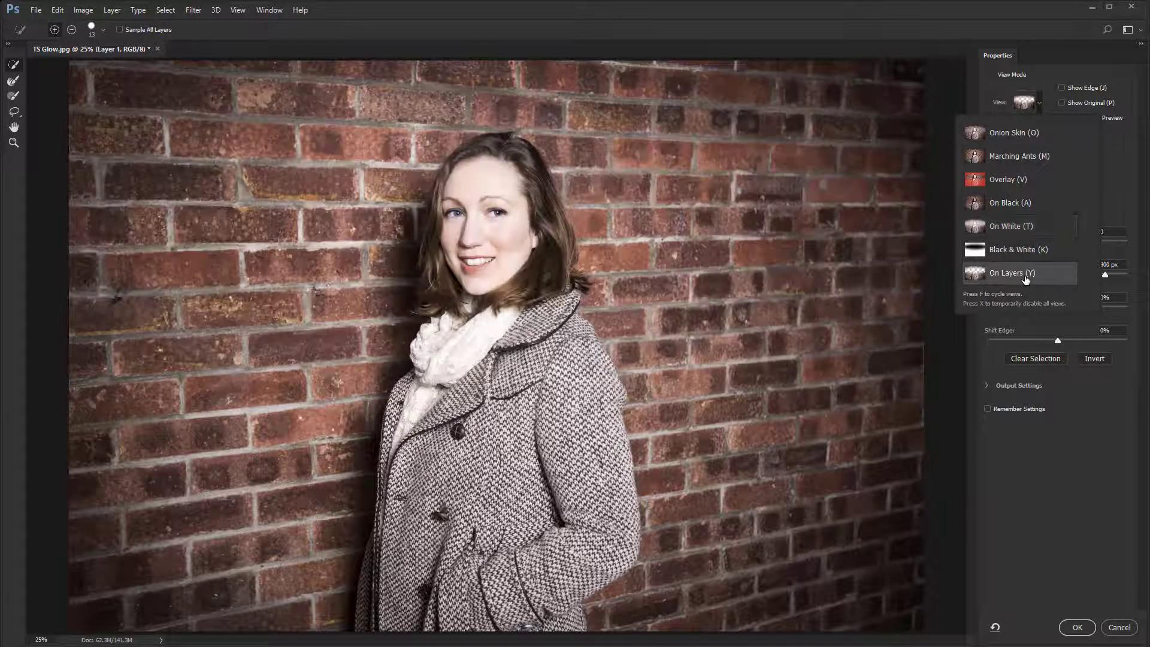
left_click(1022, 181)
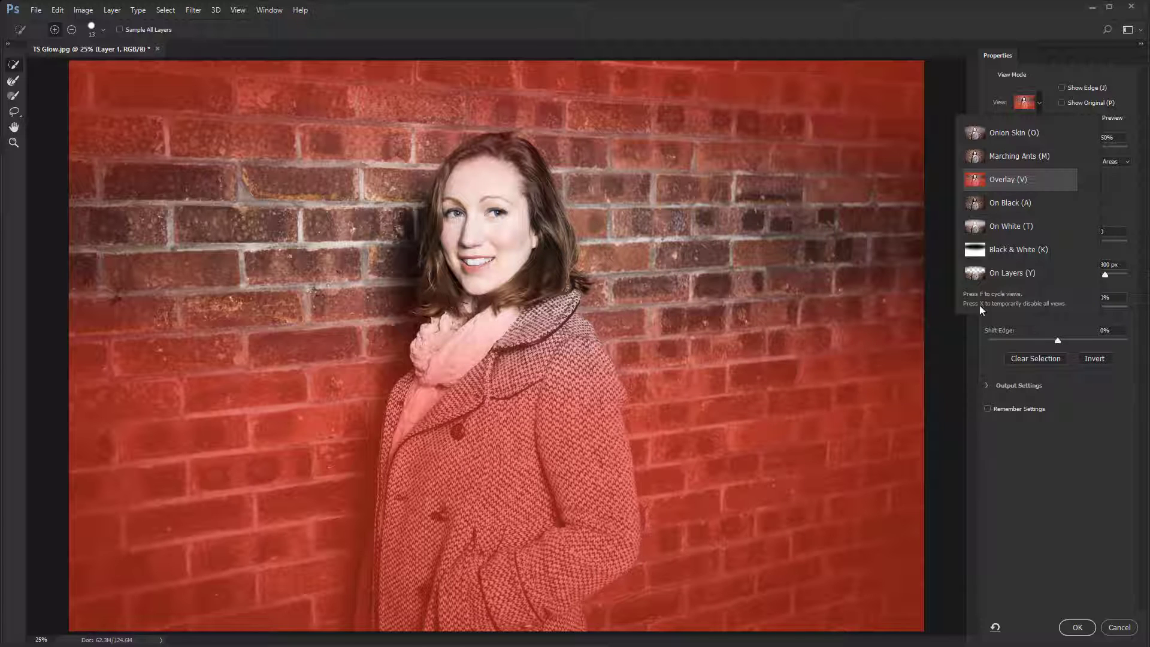
left_click(1097, 466)
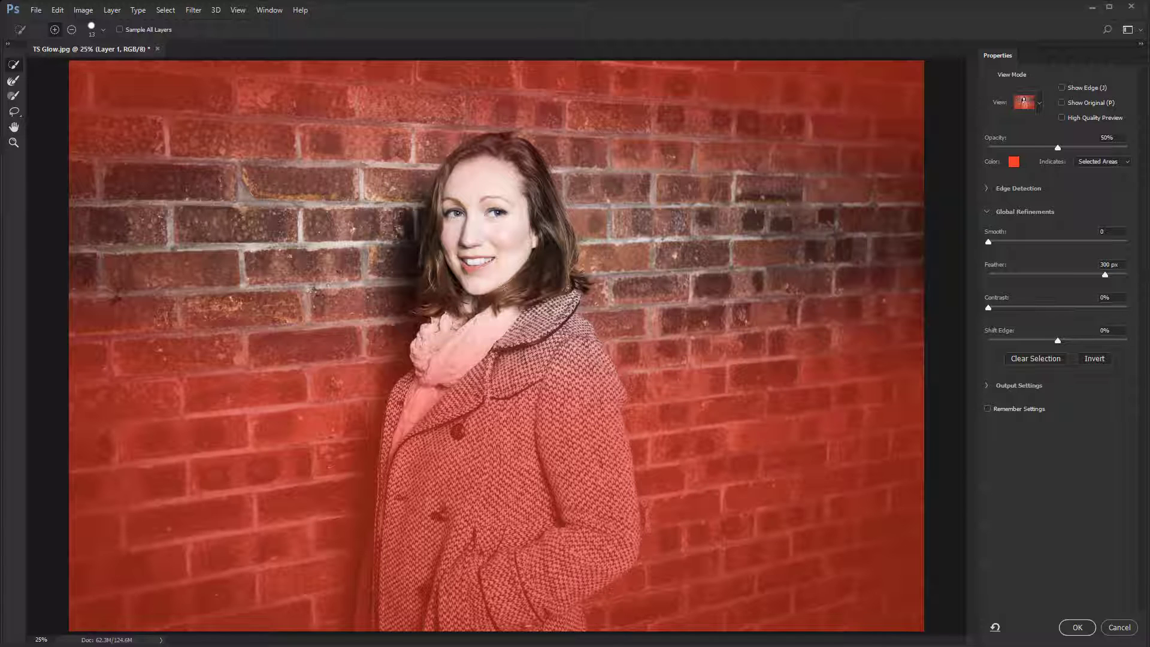
Try a negative edge shift, set Shift Edge back to 0%, and accept the selection refinement
mouse_move(1059, 343)
left_mouse_down()
mouse_move(1023, 341)
mouse_move(1055, 343)
mouse_move(1041, 342)
left_mouse_up()
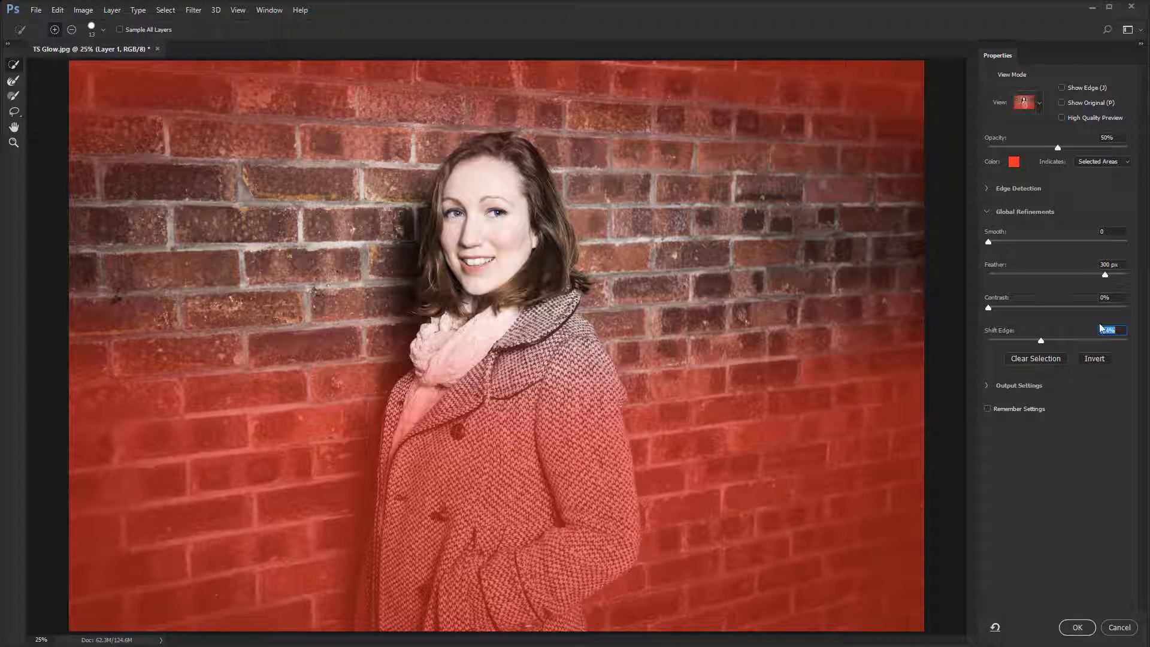
type("0")
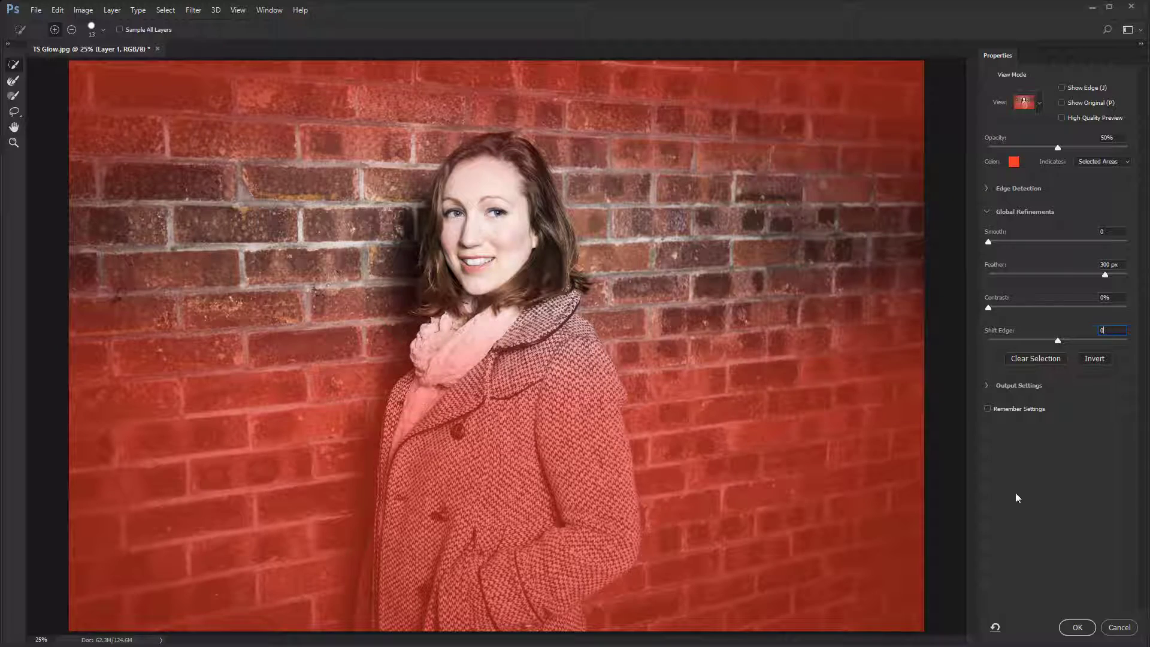
left_click(1077, 628)
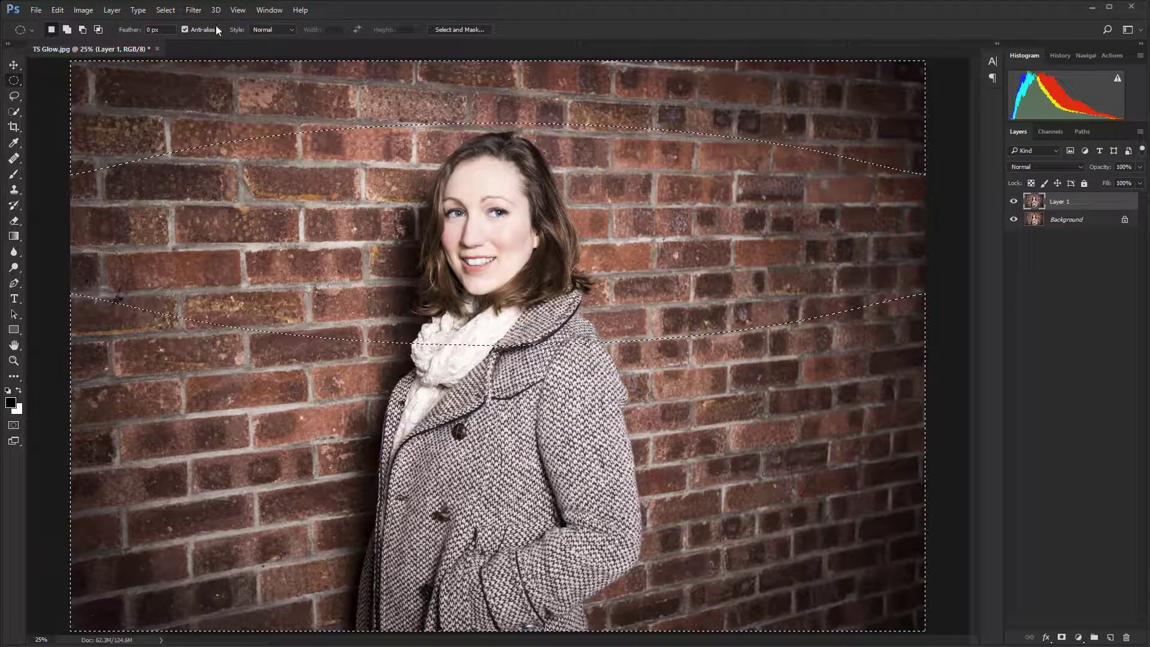
Apply a Lens Blur with radius 60 to the selected areas of Layer 1, after trying 40 and 50, and deselect
left_click(193, 9)
mouse_move(233, 141)
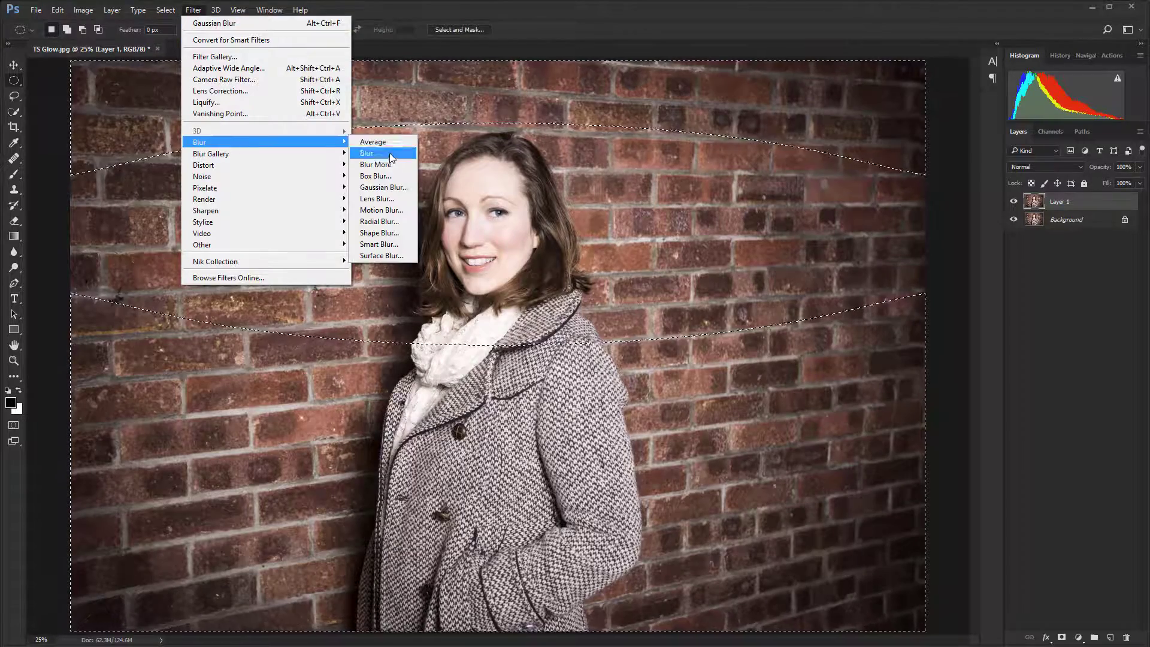
left_click(393, 198)
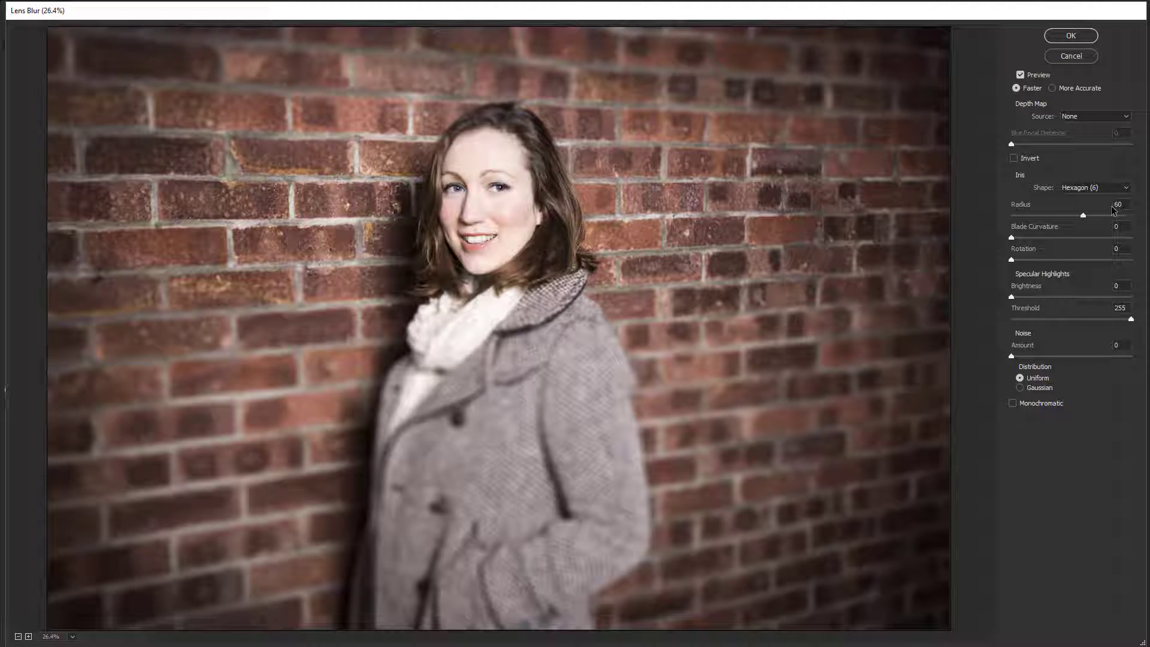
double_click(1116, 205)
type("40")
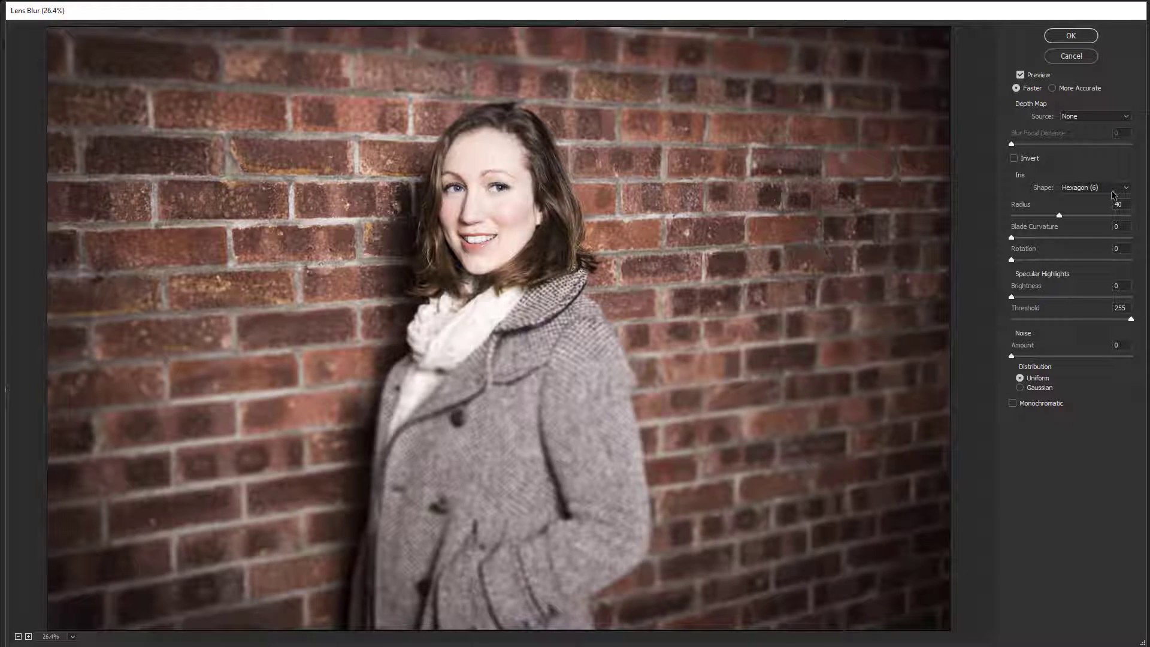
double_click(1120, 204)
type("50")
double_click(1119, 204)
type("60")
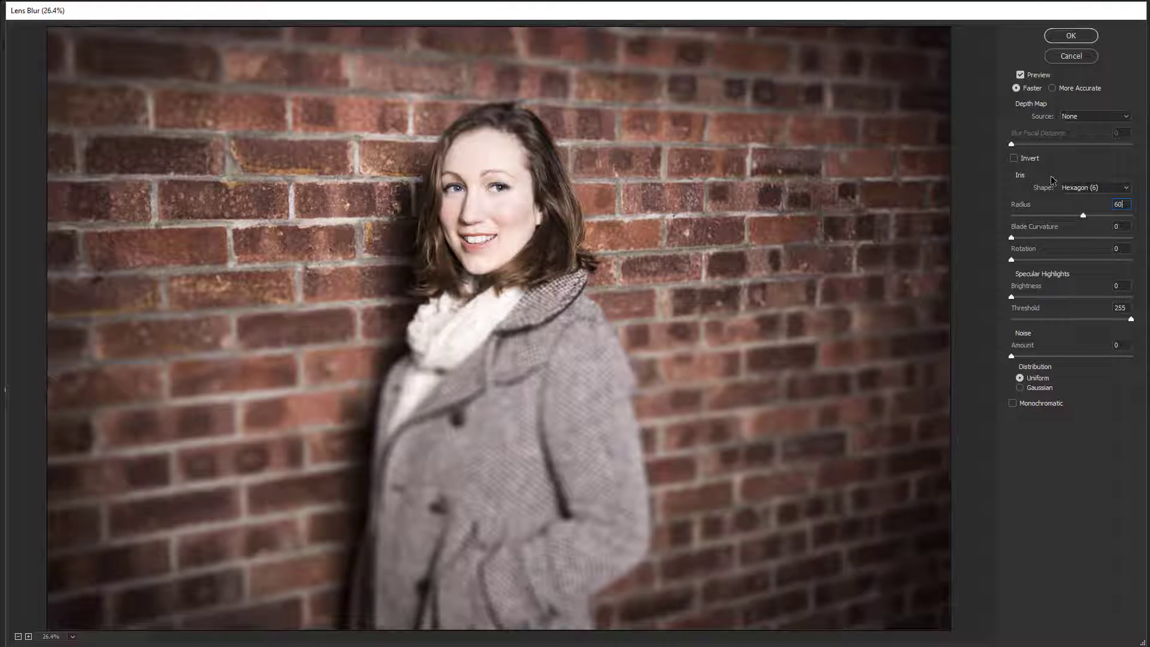
left_click(1078, 37)
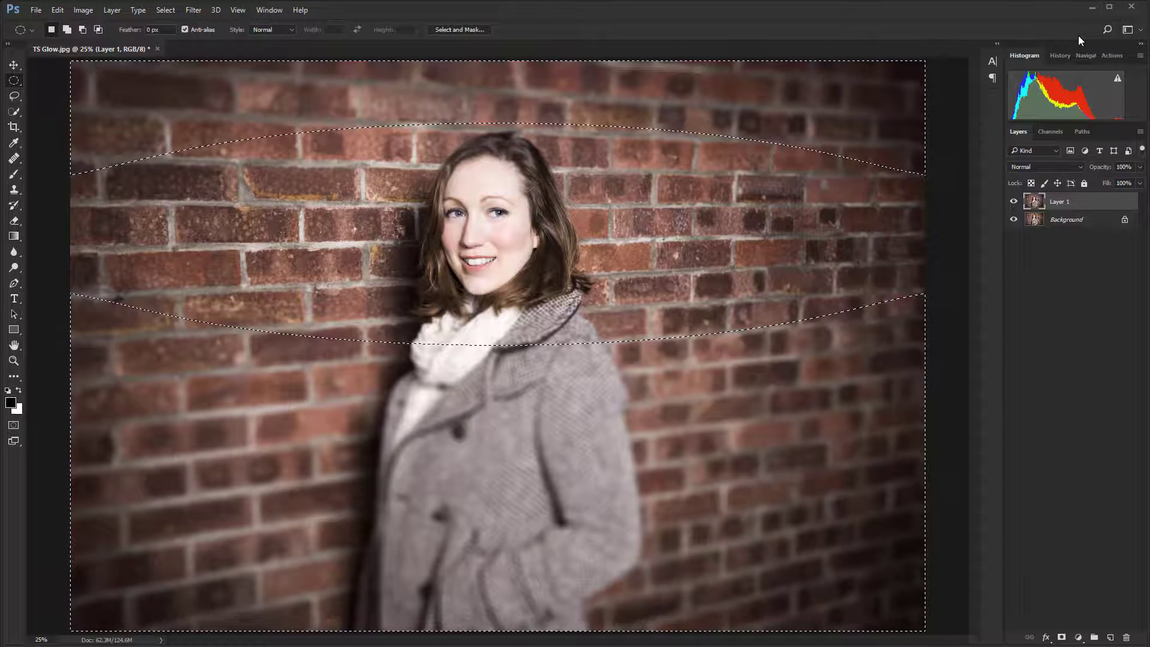
key("ctrl+d")
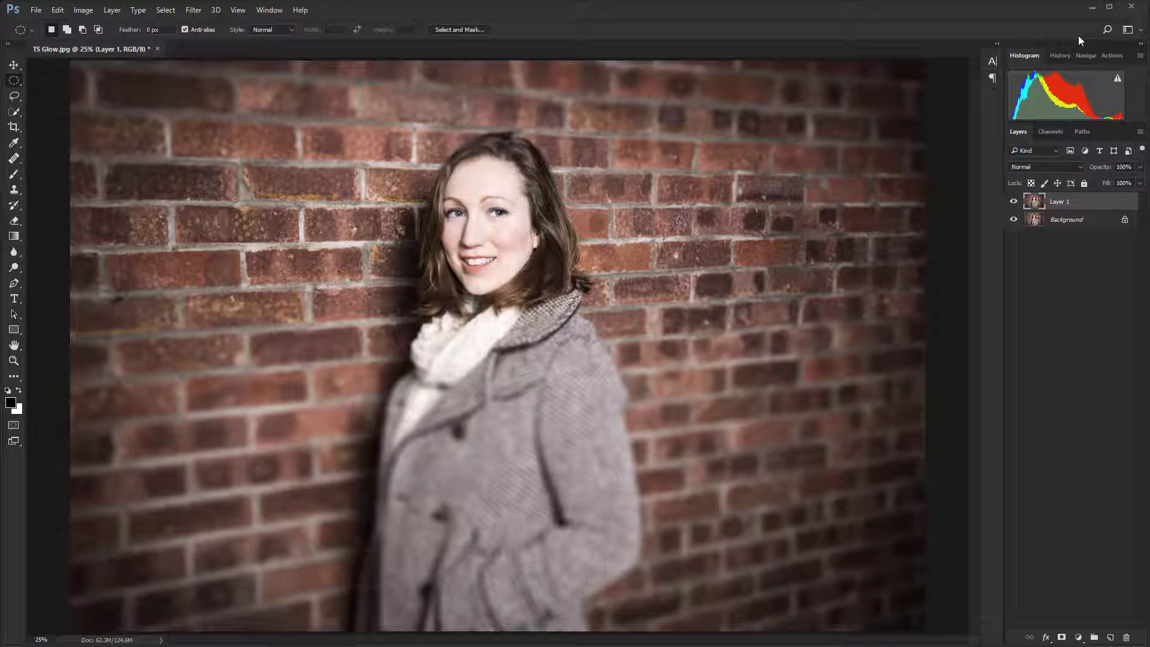
Compare the photo with and without the blurred Layer 1 by toggling the layer's visibility
left_click(1013, 202)
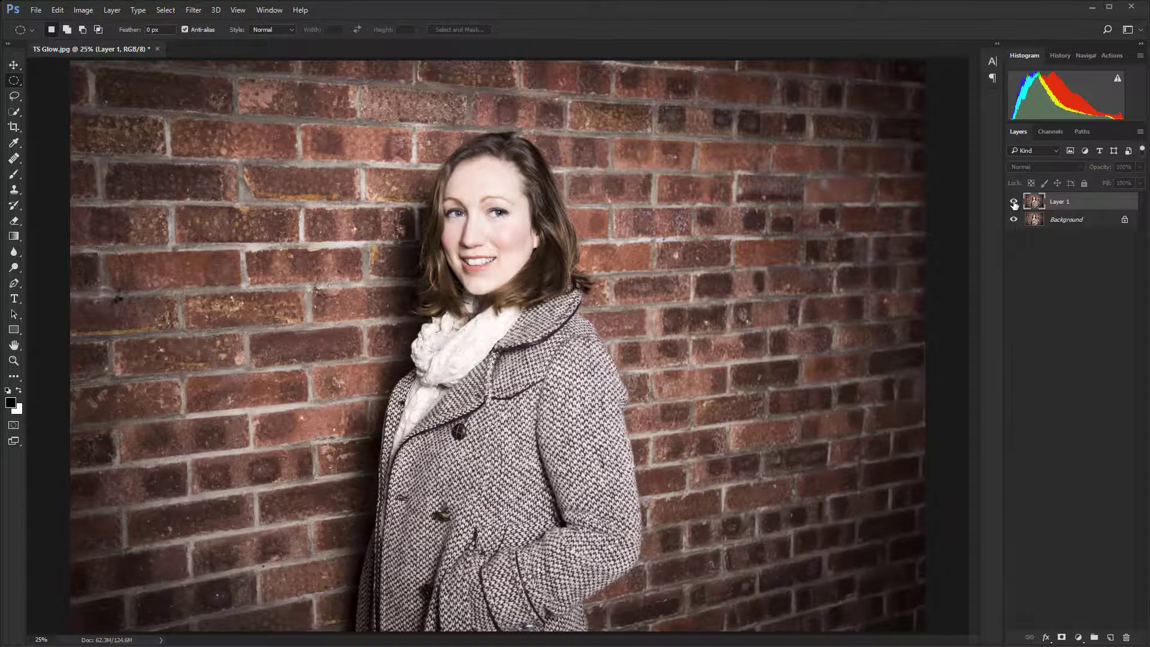
left_click(1013, 201)
left_click(1013, 201)
left_click(1013, 202)
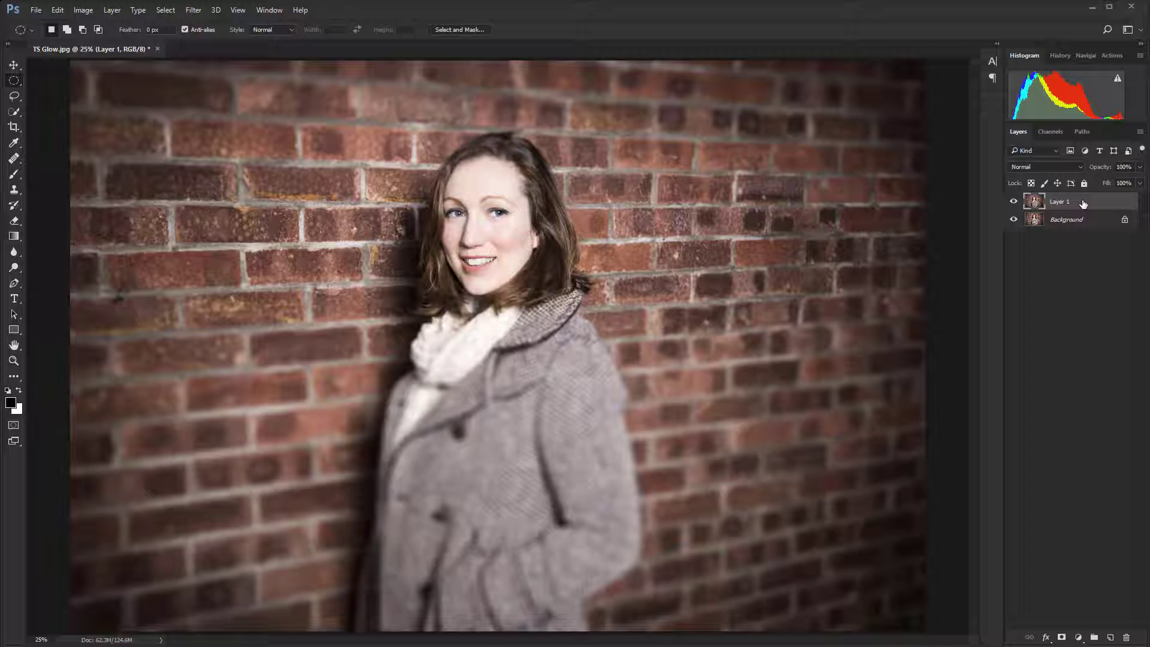
Create a desaturated duplicate of Layer 1 in Overlay blend mode and compare the image with and without it
key("ctrl+j")
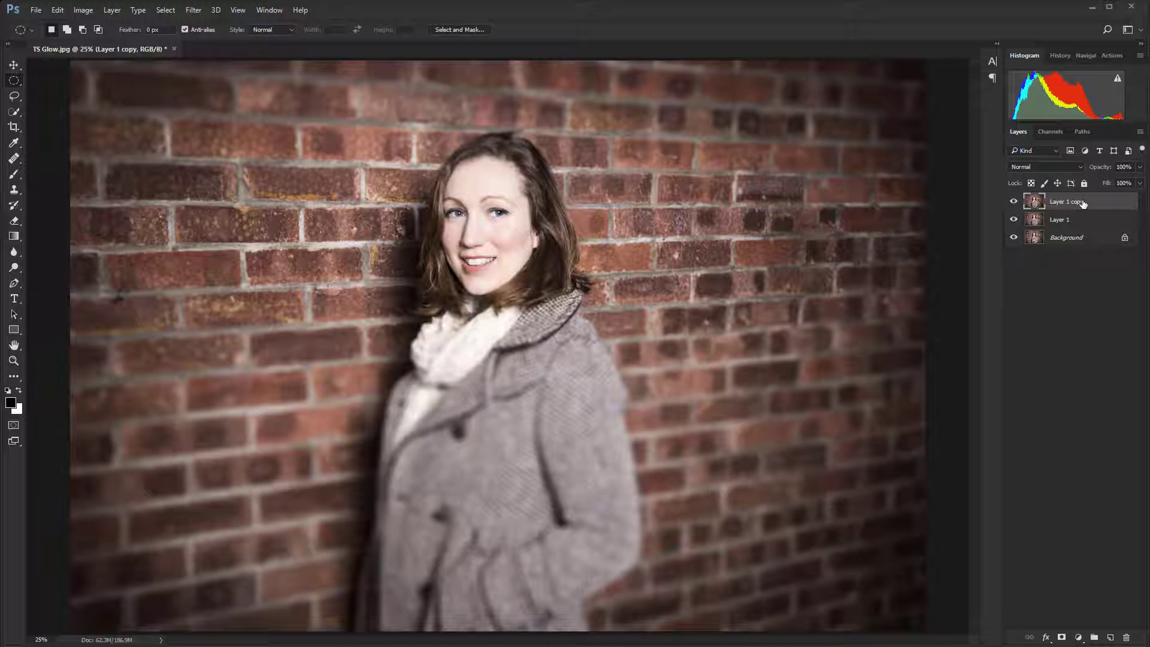
key("ctrl+shift+u")
left_click(1080, 166)
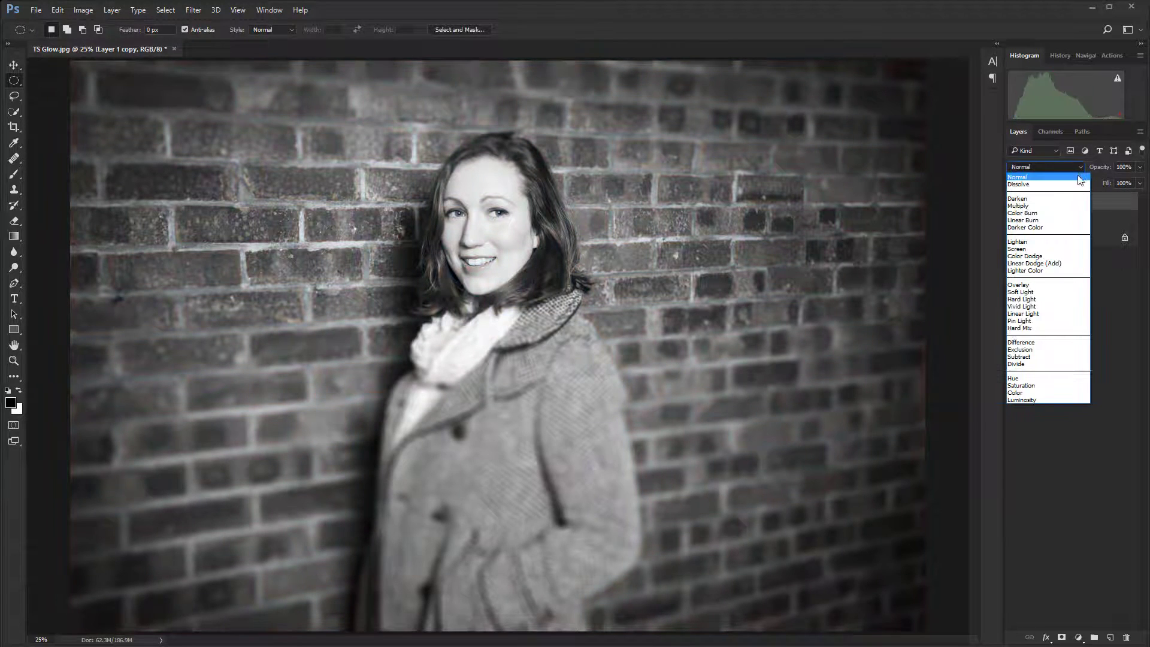
left_click(1057, 286)
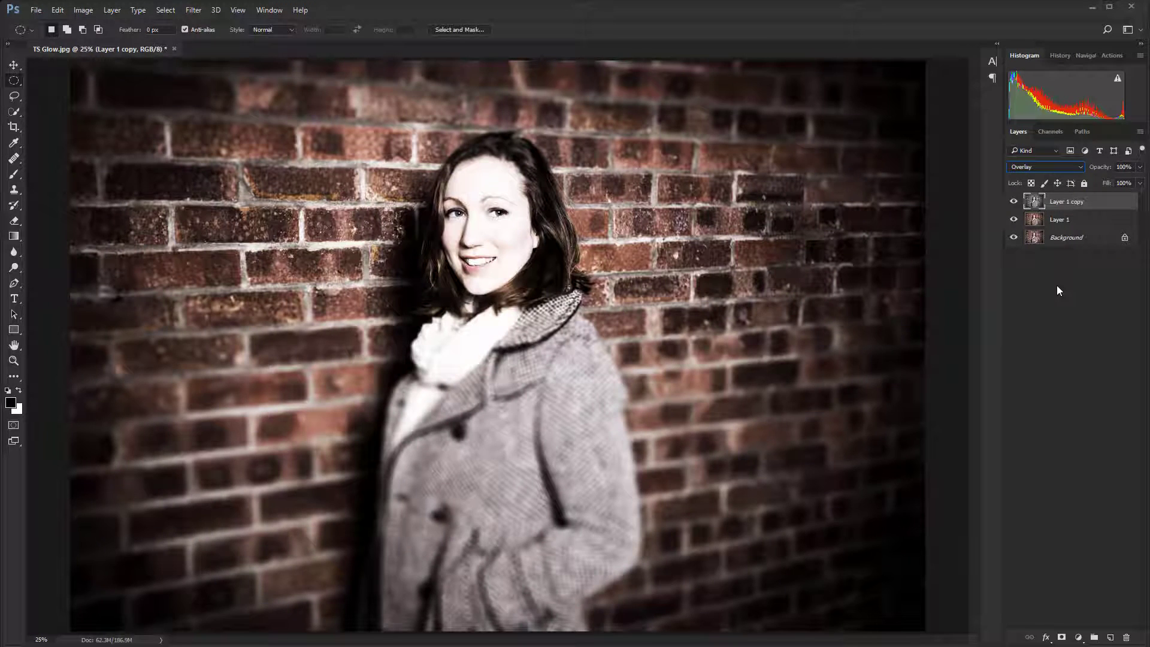
left_click(1015, 203)
left_click(1015, 202)
Apply a Gaussian Blur with a 40-pixel radius to the desaturated overlay layer
left_click(196, 11)
mouse_move(267, 146)
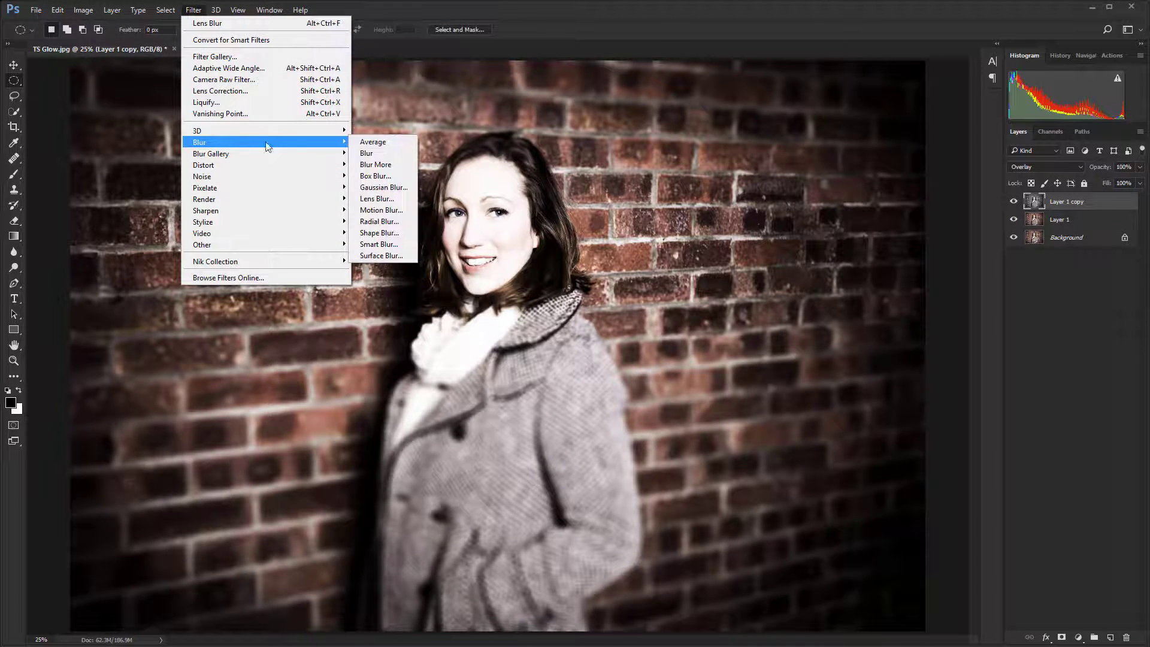
left_click(398, 185)
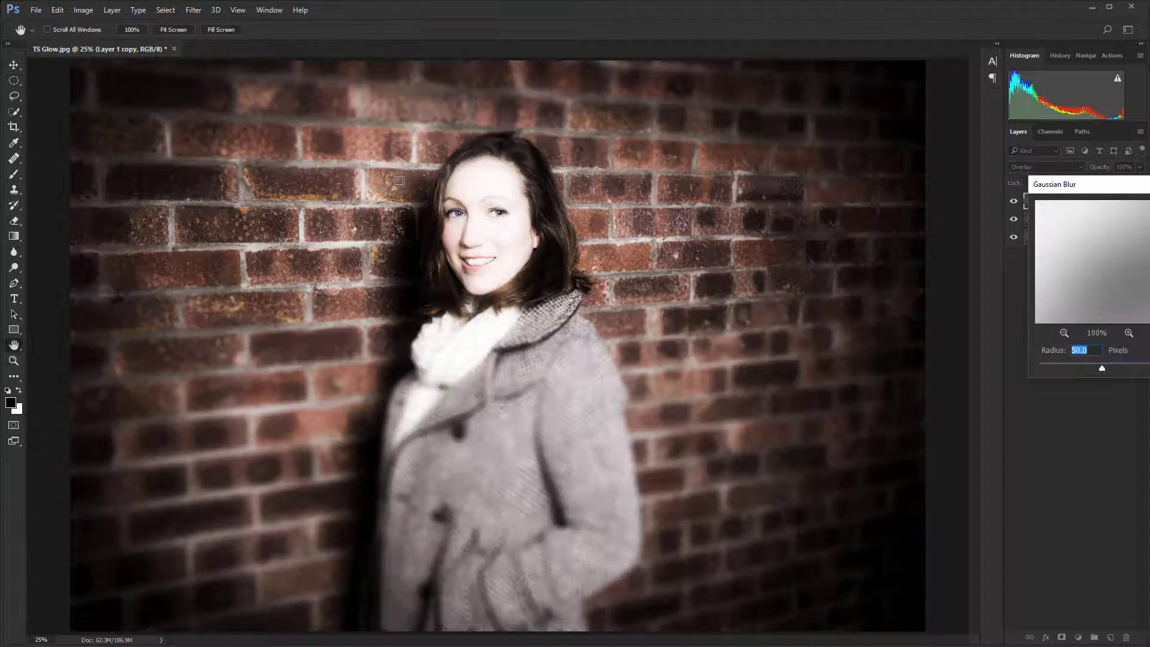
left_click_drag(1105, 186, 835, 206)
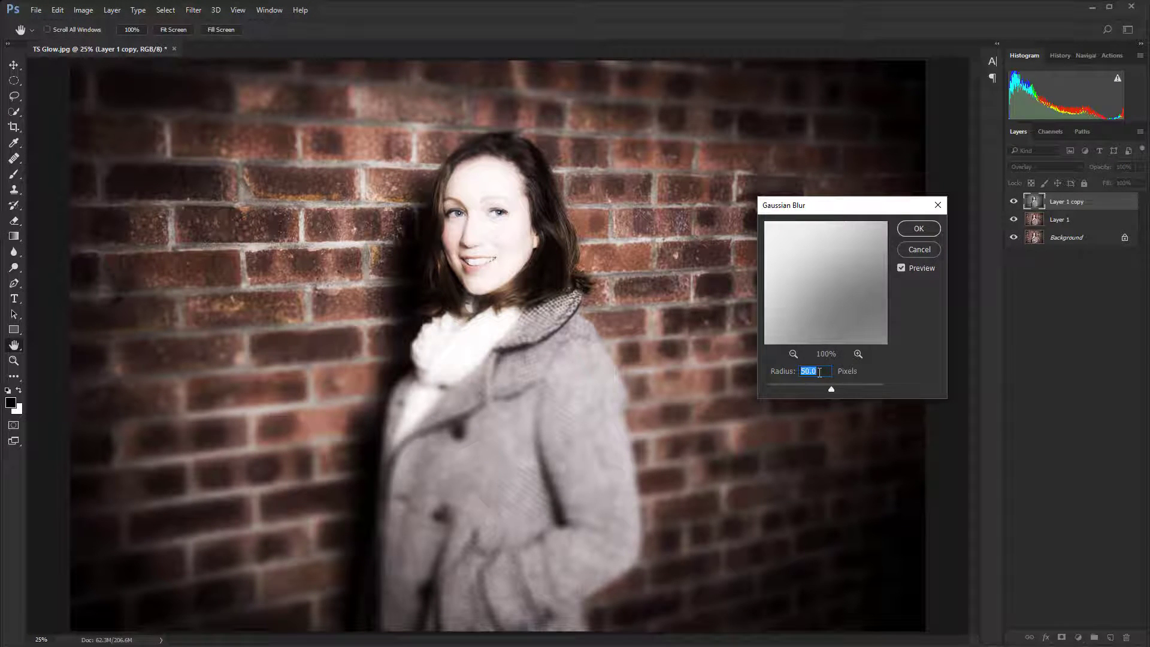
type("40")
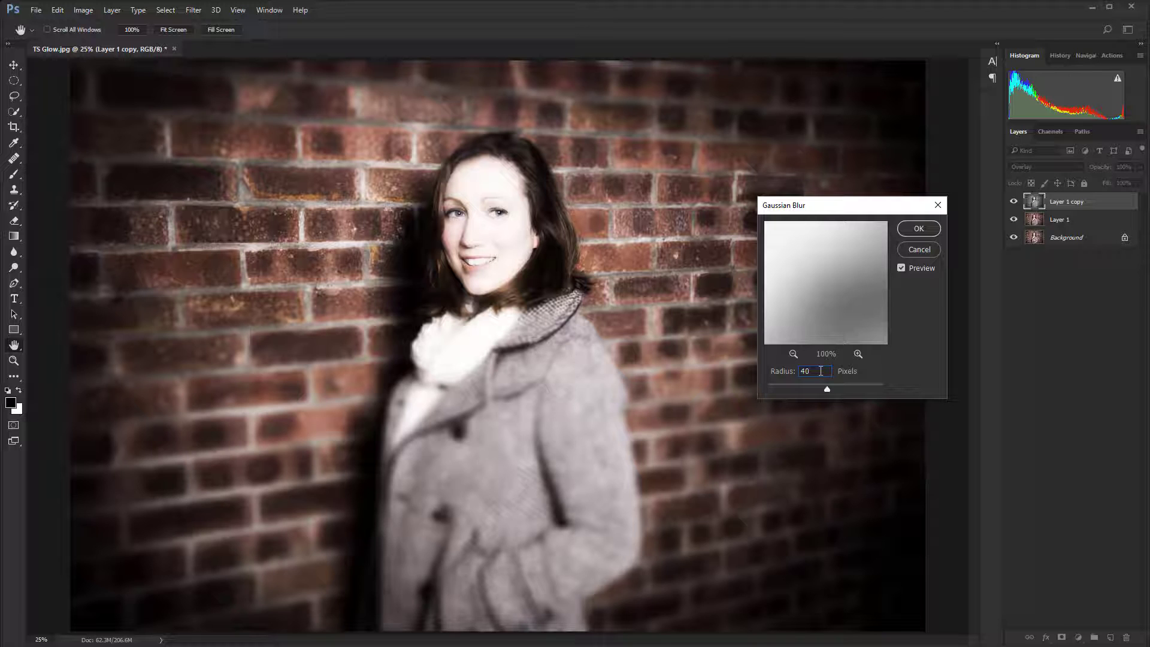
left_click(920, 229)
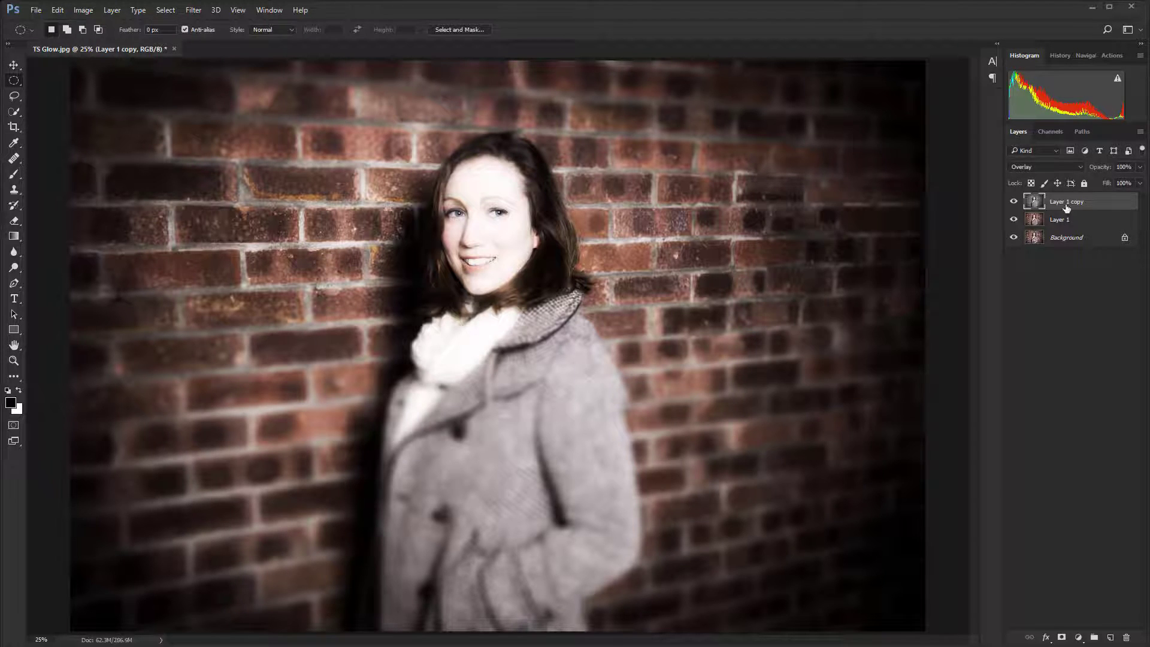
Reduce the overlay layer's opacity to 50% and check the glow by toggling the layer's visibility
left_click(1141, 170)
left_click_drag(1138, 182, 1115, 182)
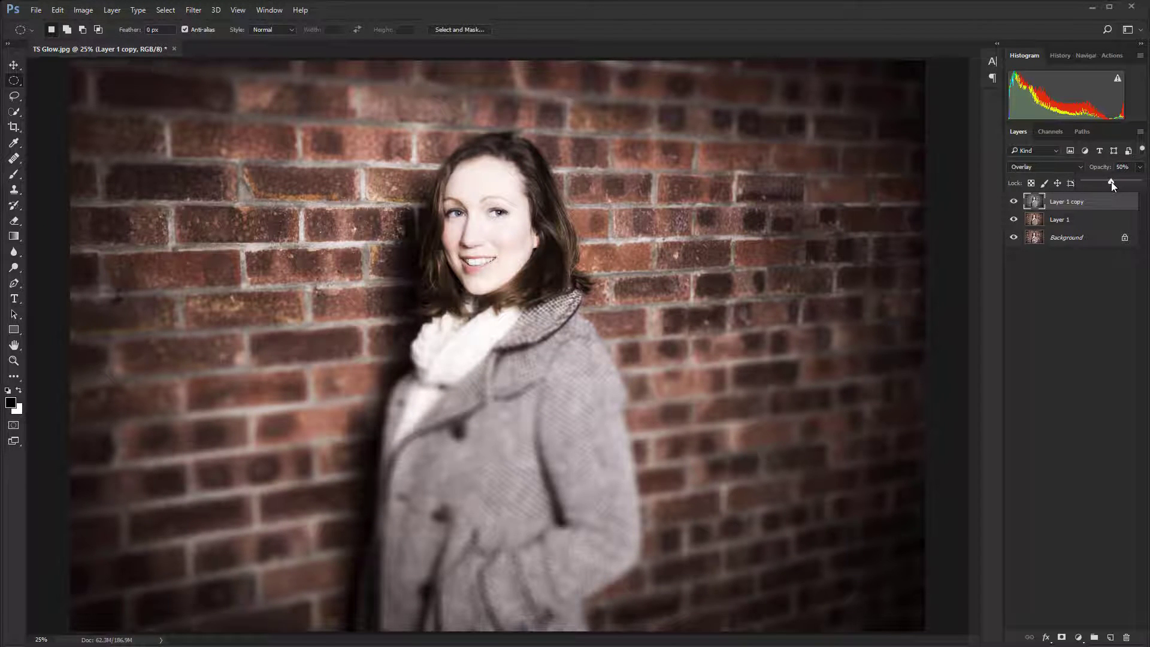
left_click(1013, 202)
left_click(1013, 202)
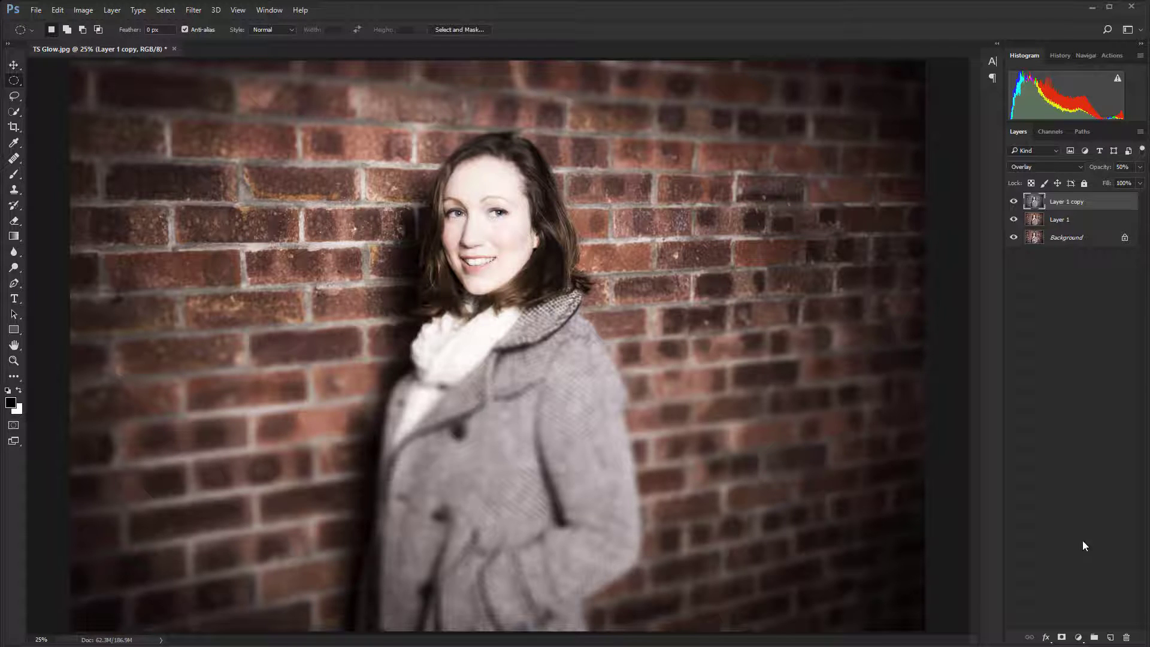
Add a Black & White adjustment layer above Layer 1 copy
left_click(1079, 641)
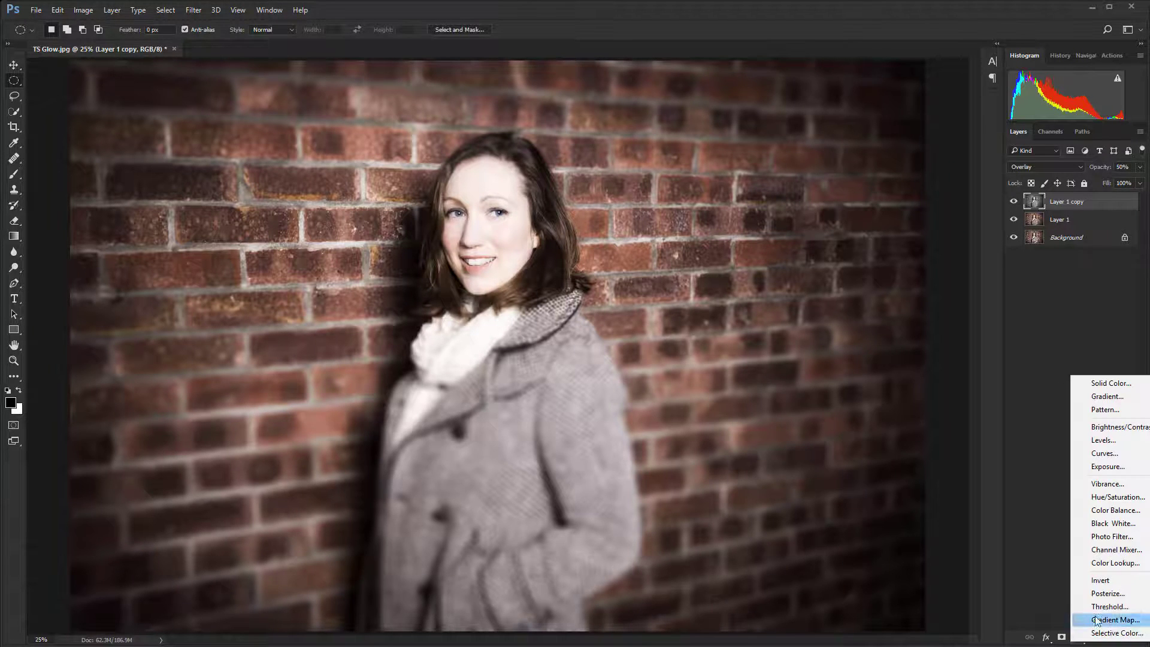
left_click(1125, 524)
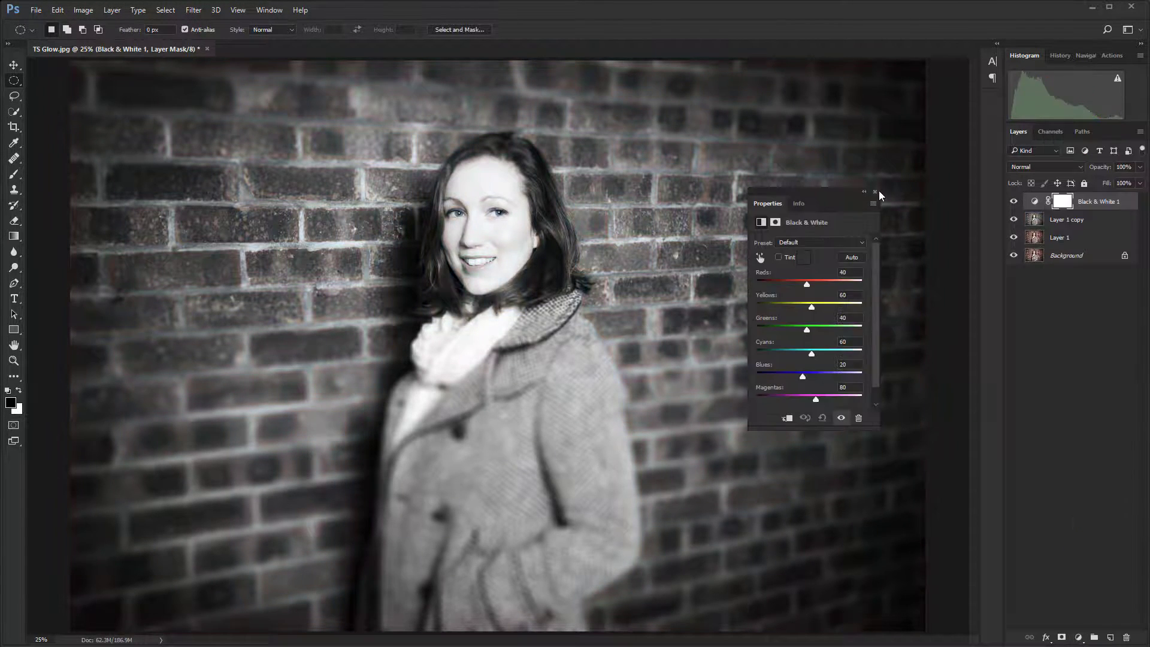
Close the Black & White adjustment settings and set that adjustment layer's blend mode to Multiply
left_click(874, 193)
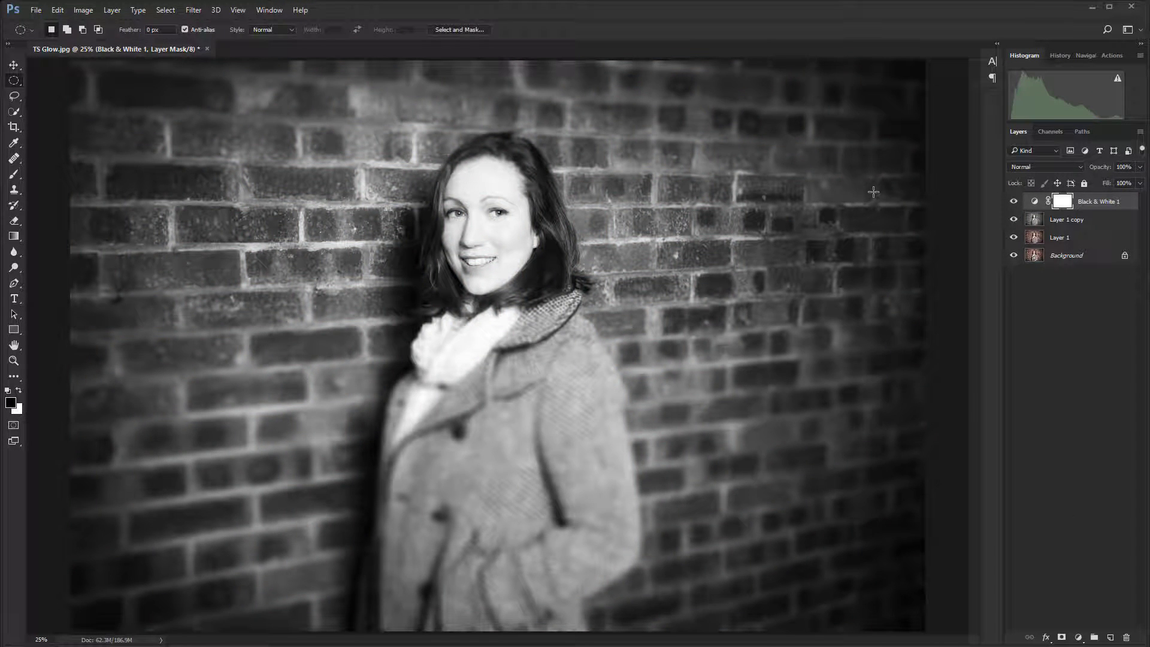
left_click(1080, 166)
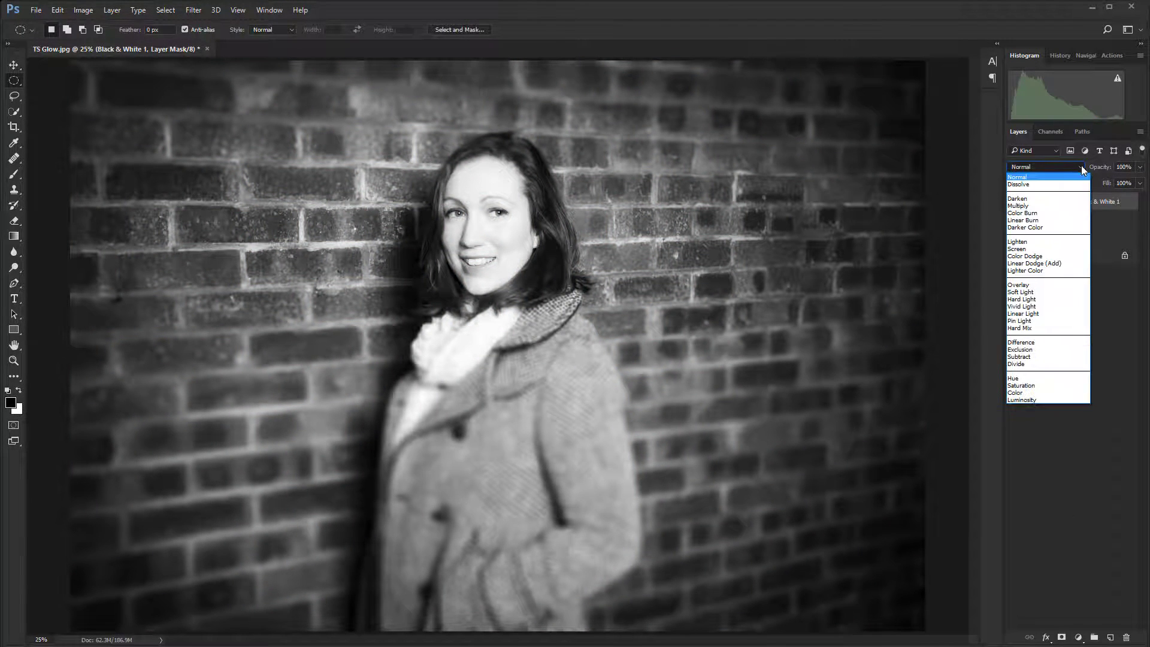
left_click(1058, 208)
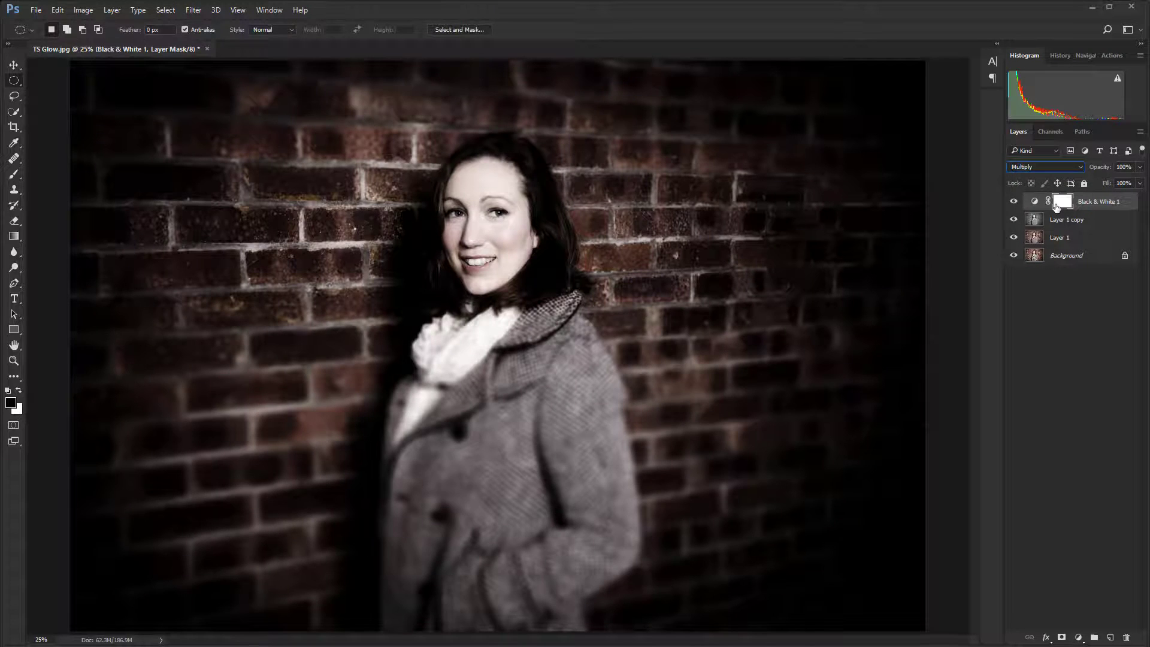
Duplicate the Black & White adjustment layer and set the copy's blend mode to Screen
key("ctrl+j")
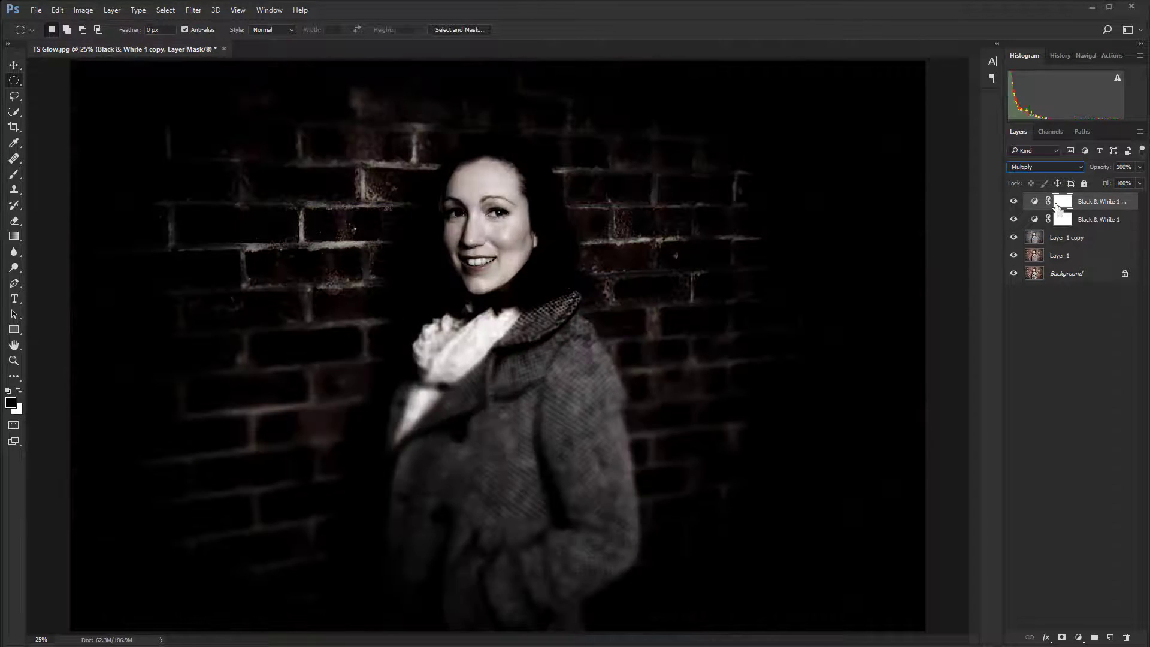
left_click(1081, 167)
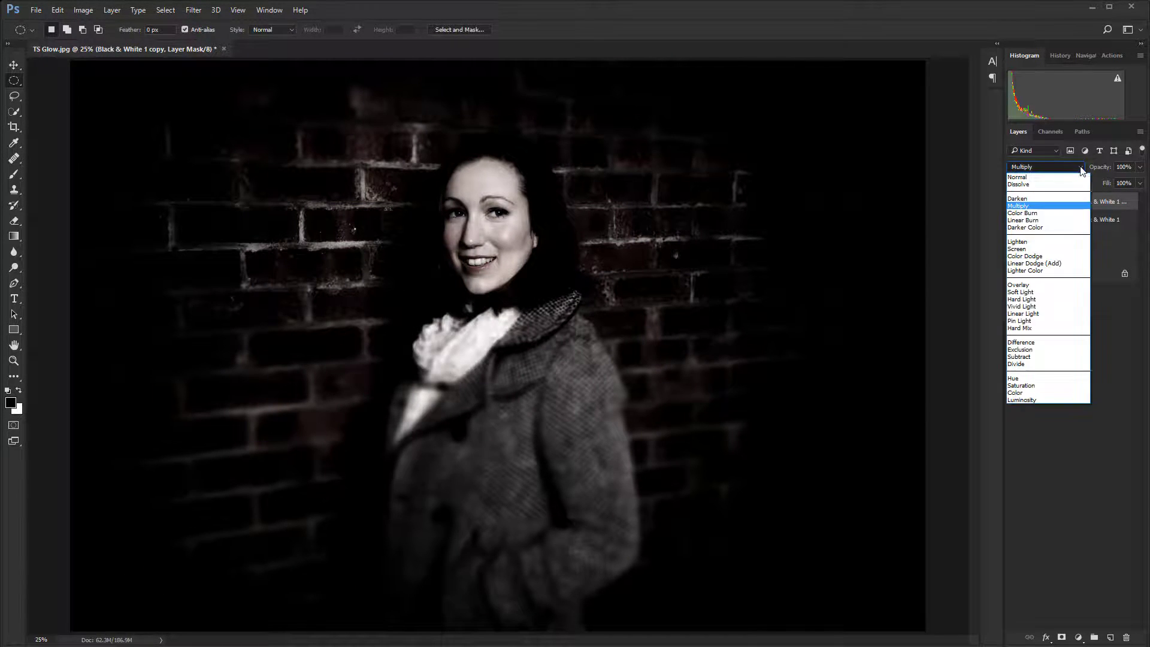
left_click(1064, 249)
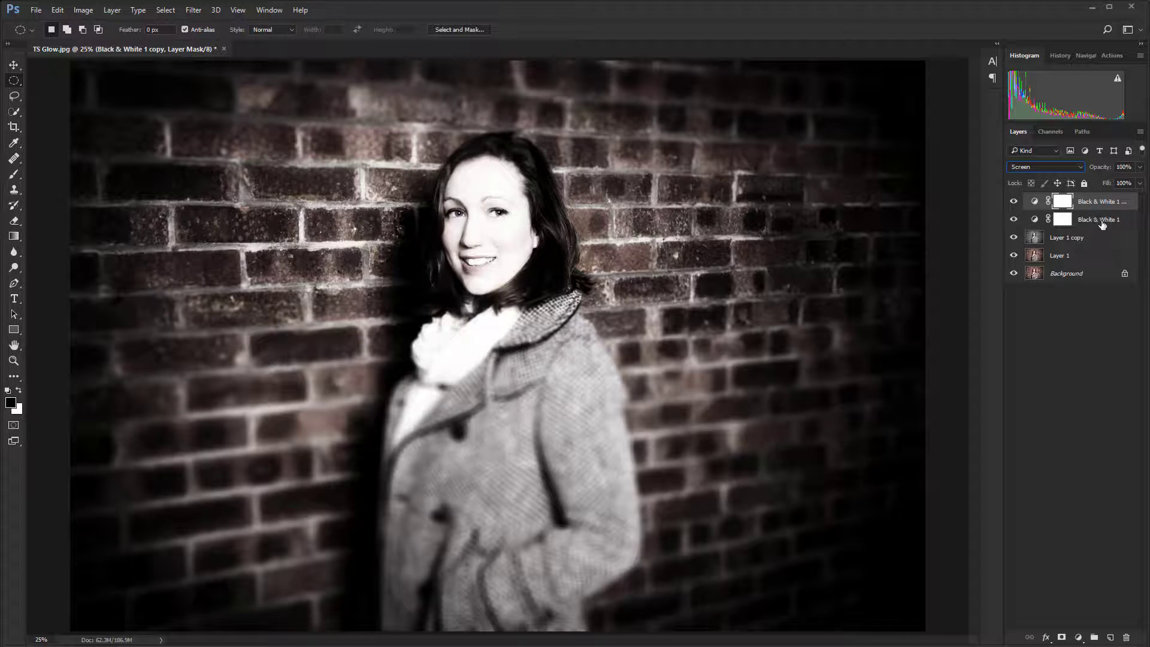
Group the two Black & White layers at 35% opacity and compare the image with and without the group
left_click(1103, 220, "shift")
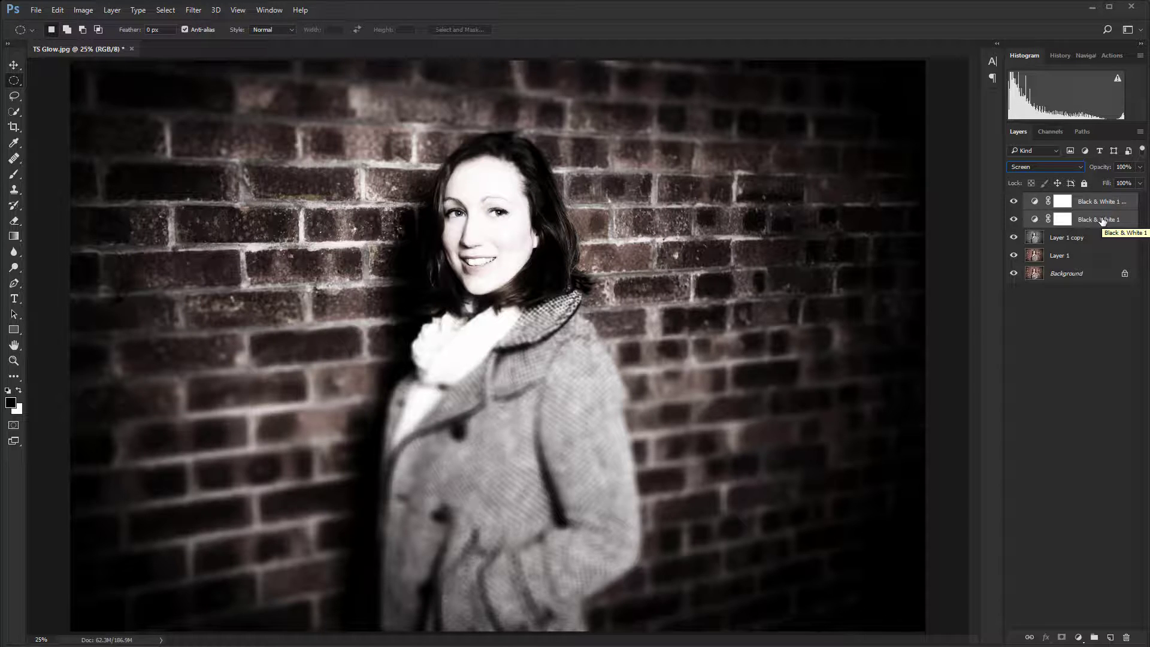
key("ctrl+g")
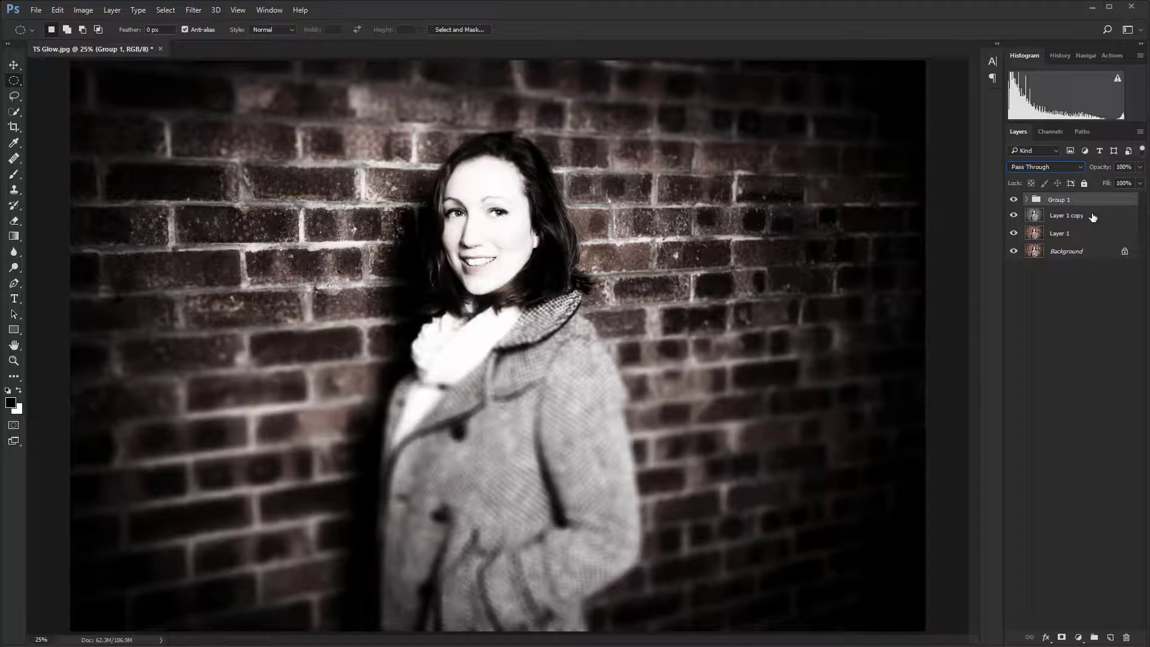
left_click(1140, 168)
left_click_drag(1138, 186, 1103, 187)
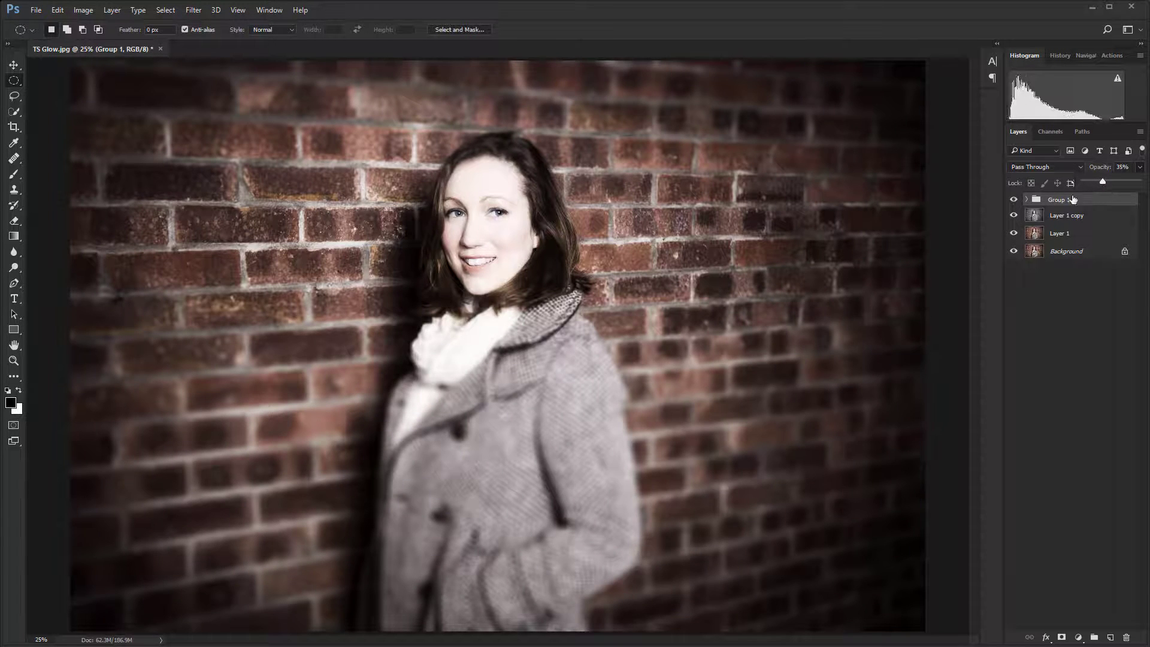
left_click(1014, 200)
left_click(1014, 200)
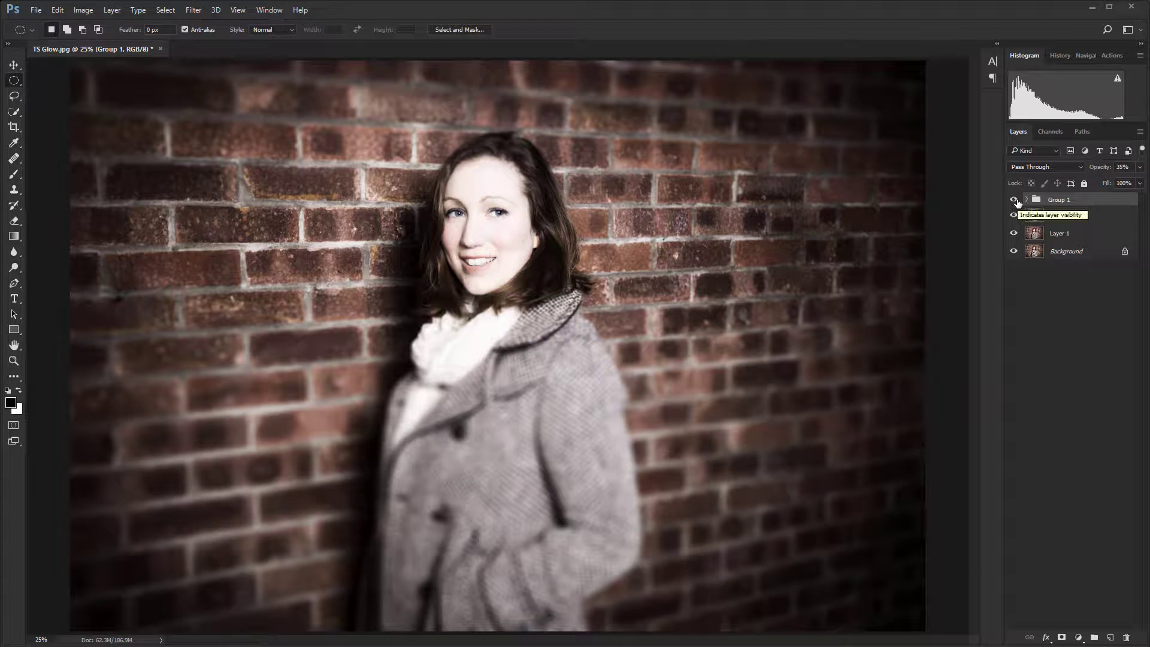
Group all layers above the Background under the name "TS Glow" and toggle the group's visibility to compare with the original photo
left_click(1081, 237, "shift")
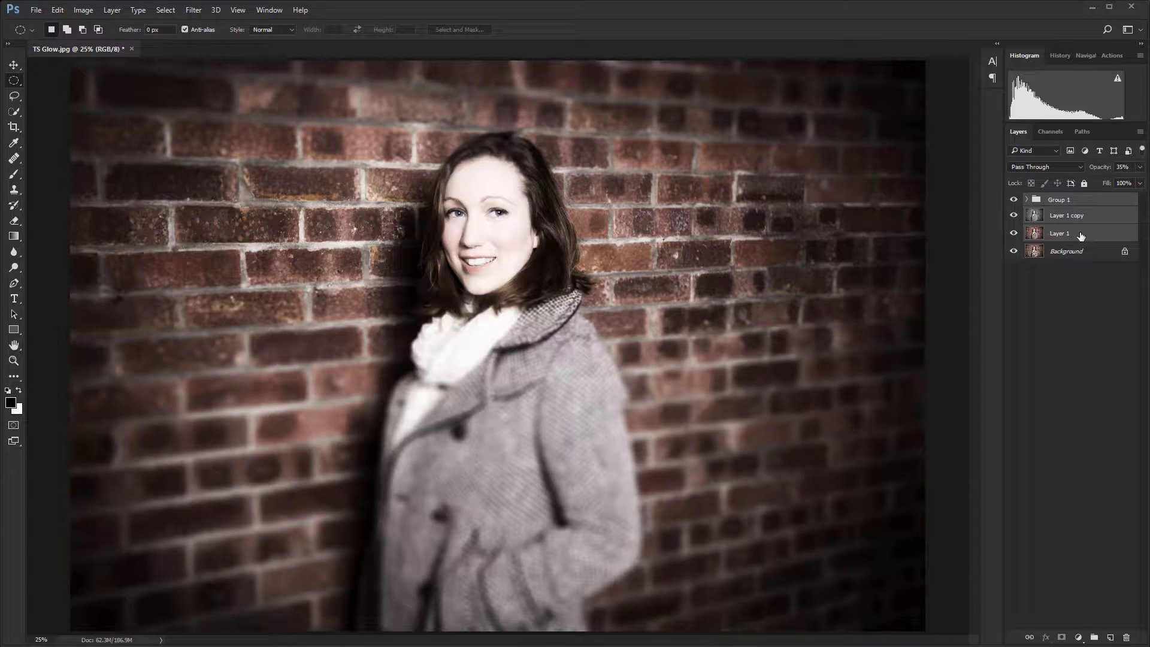
key("ctrl+g")
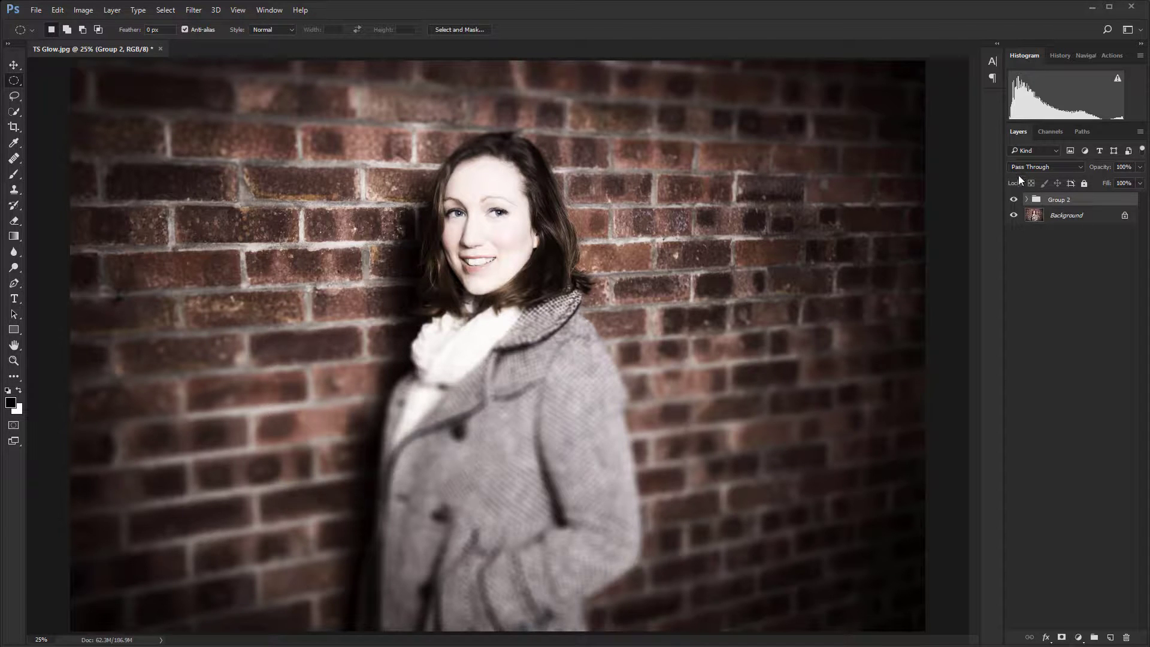
double_click(1064, 199)
type("TS Glow")
key("Return")
left_click(1014, 200)
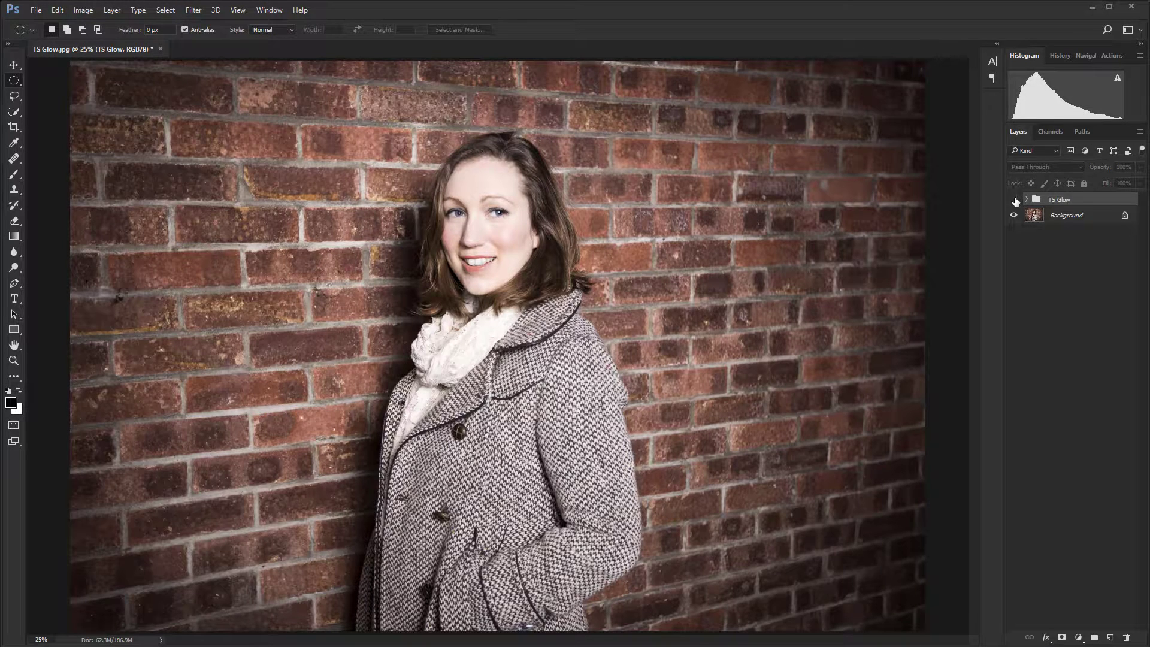
left_click(1014, 200)
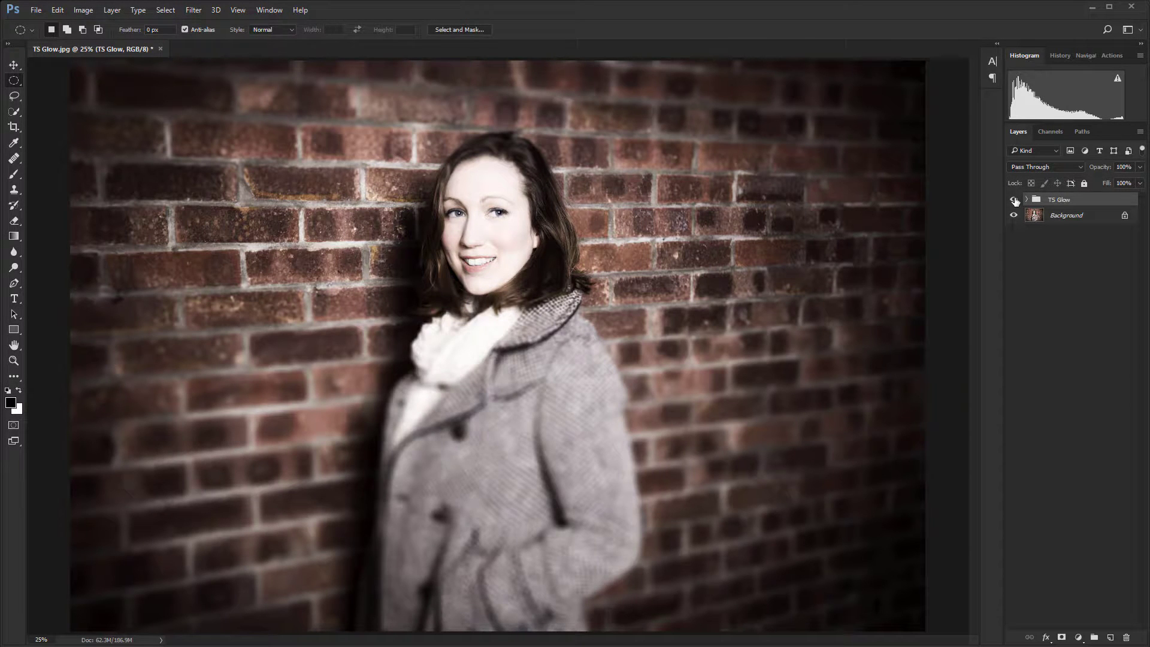